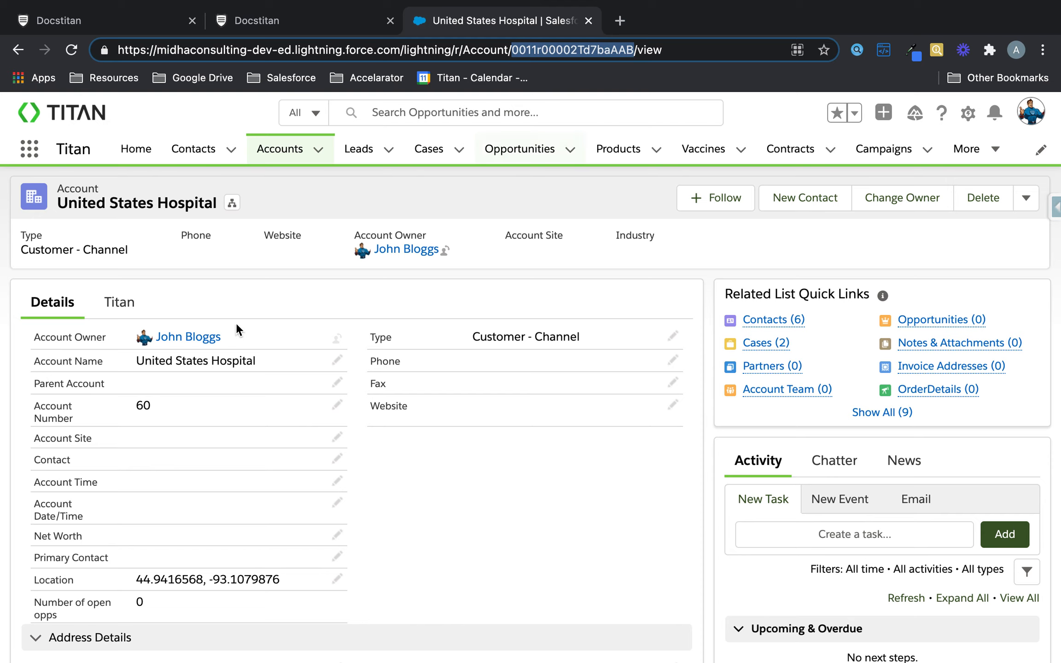
Check the live contacts page, then drag the Create New Contact button to the right.
mouse_move(801, 323)
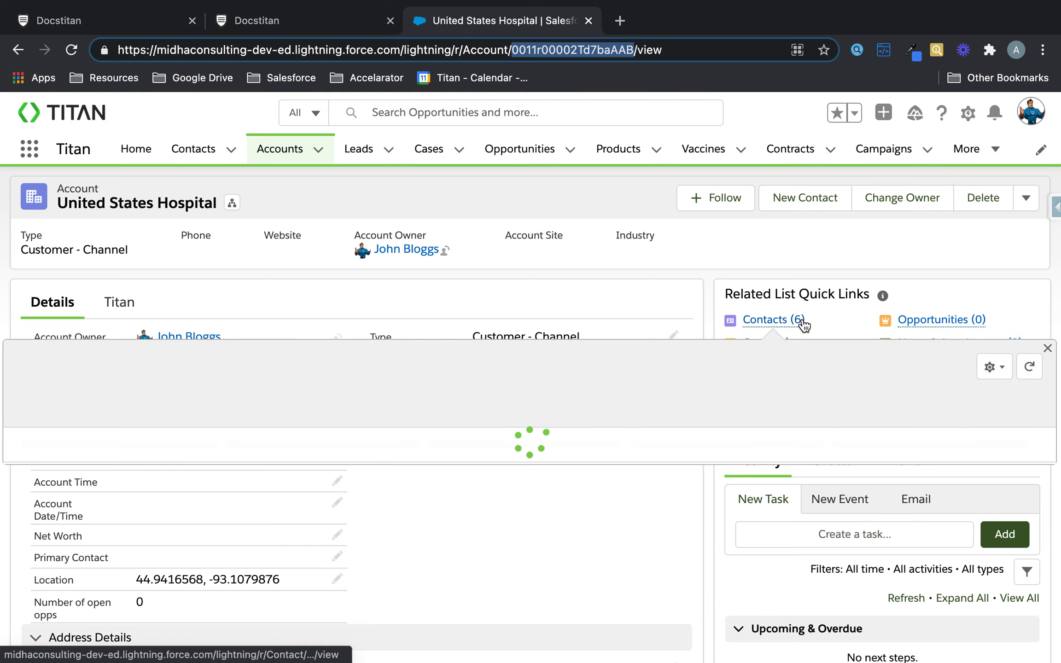
click(269, 22)
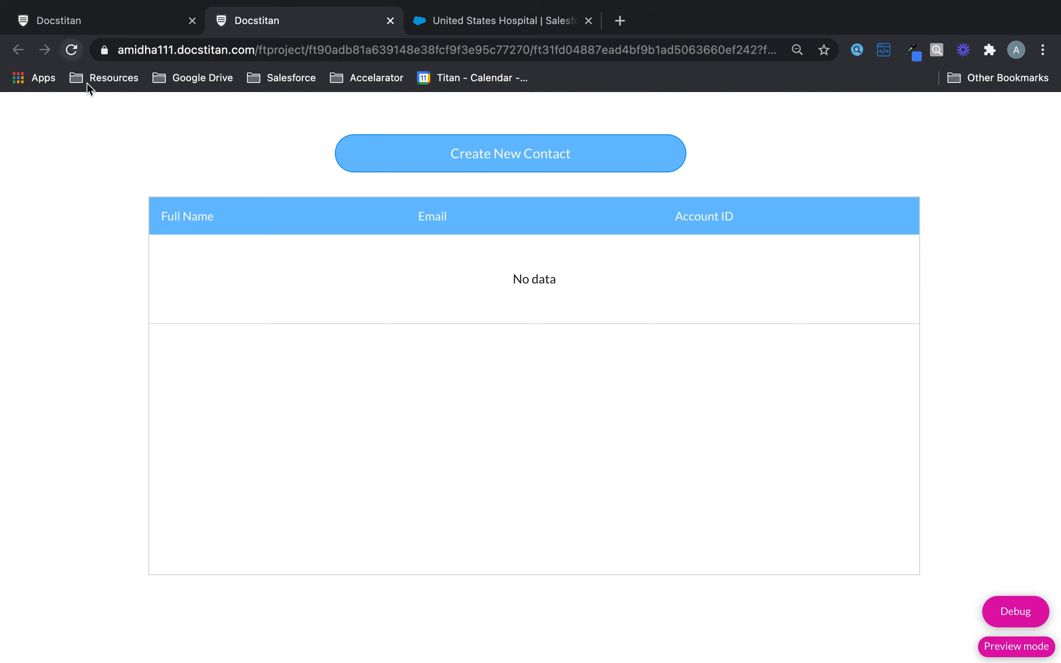
click(135, 27)
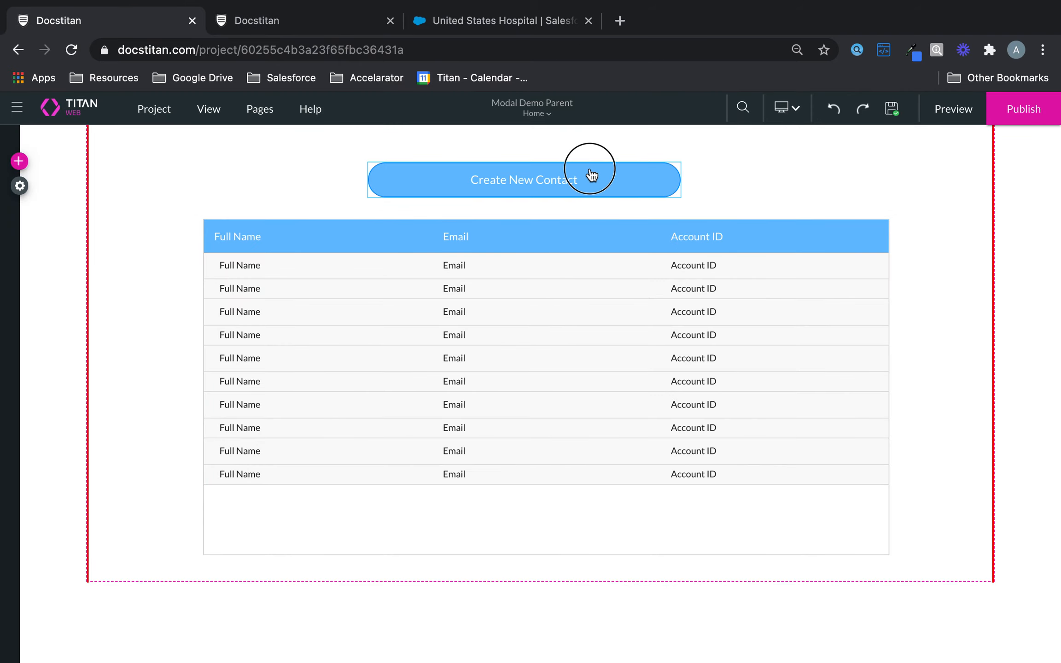
drag(591, 175, 773, 177)
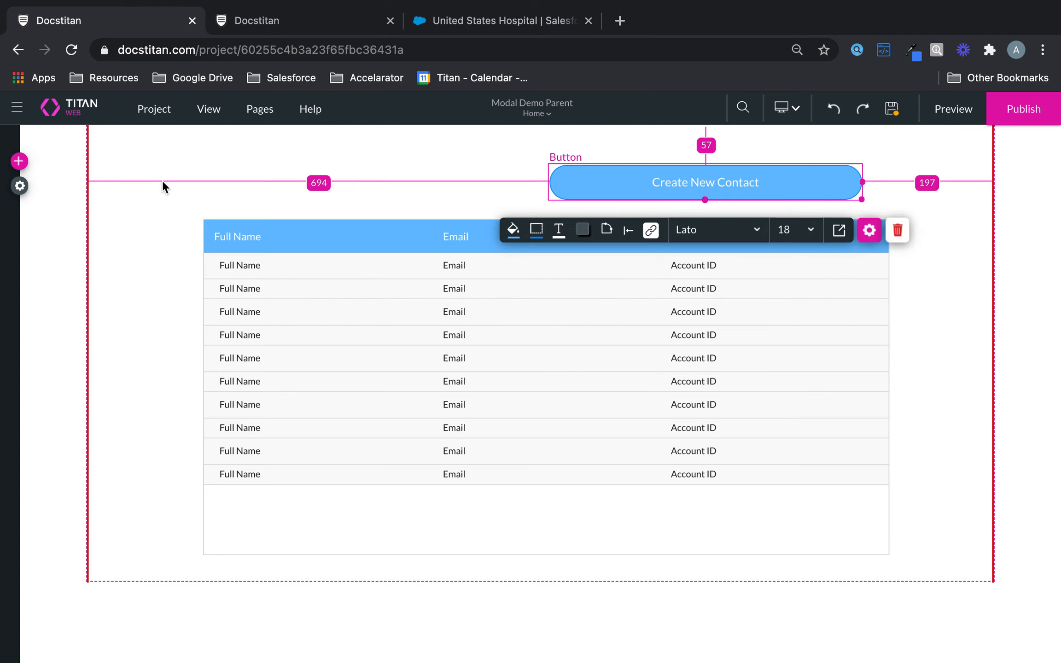
Add a Primary button above the table's left side and label it RUN GET.
click(19, 161)
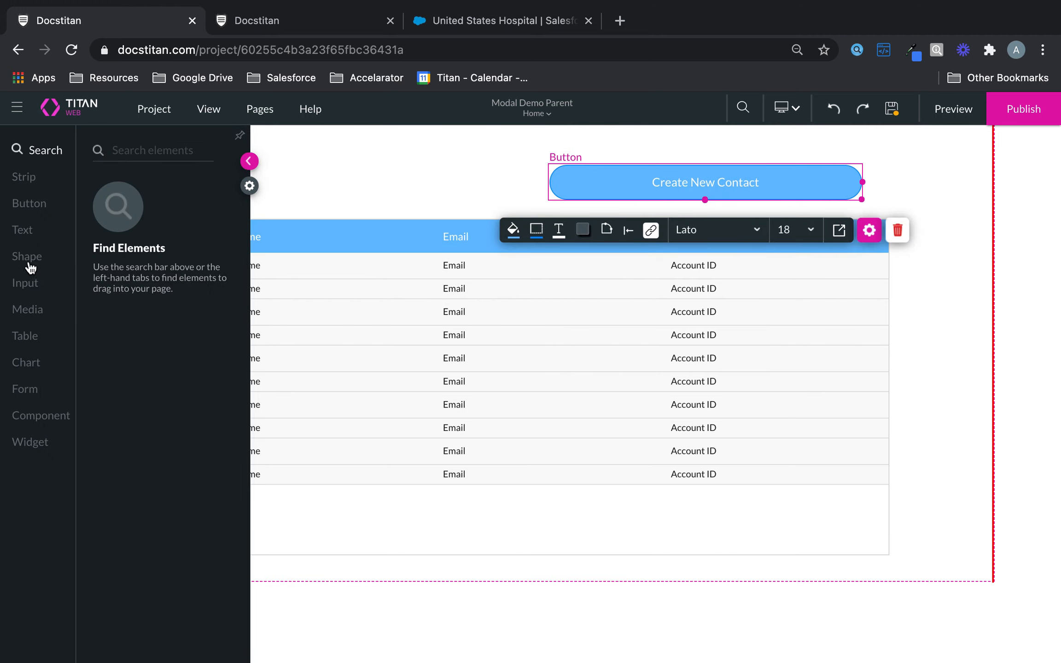
click(26, 284)
click(24, 205)
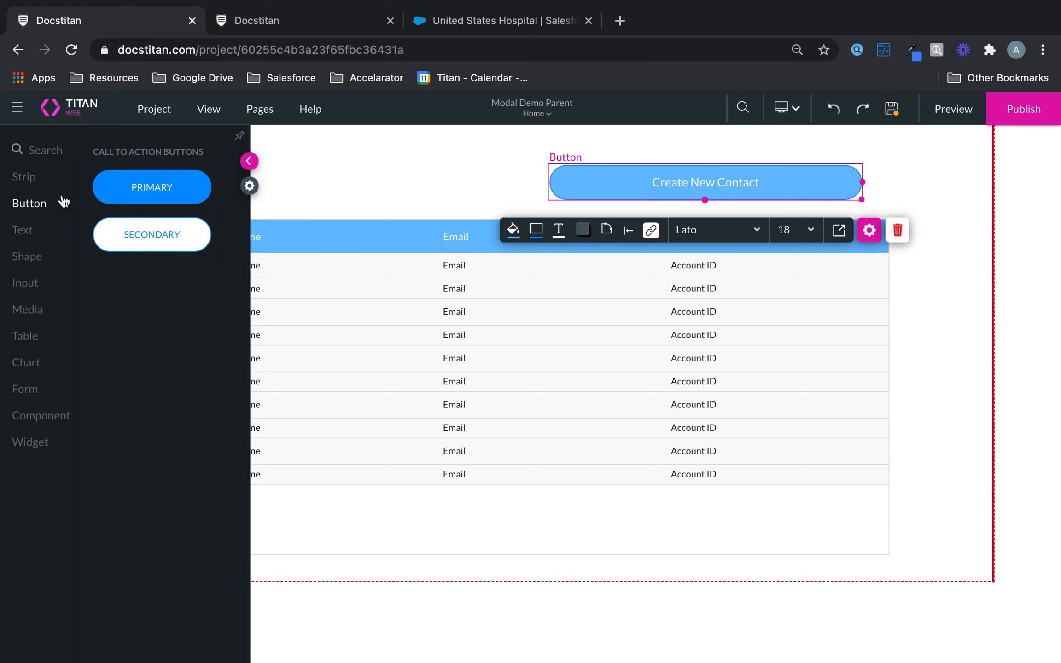
drag(218, 190, 260, 180)
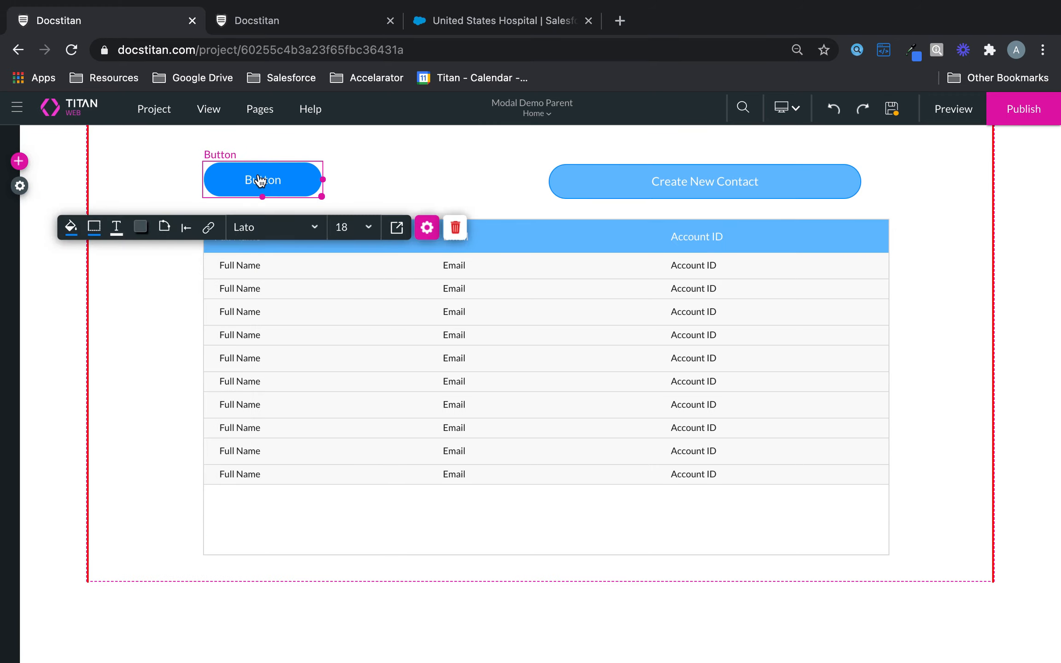
double_click(261, 180)
text(RUN GET)
Set RUN GET's on-click Salesforce Action to #1 Contact (get) and preview the page.
click(427, 228)
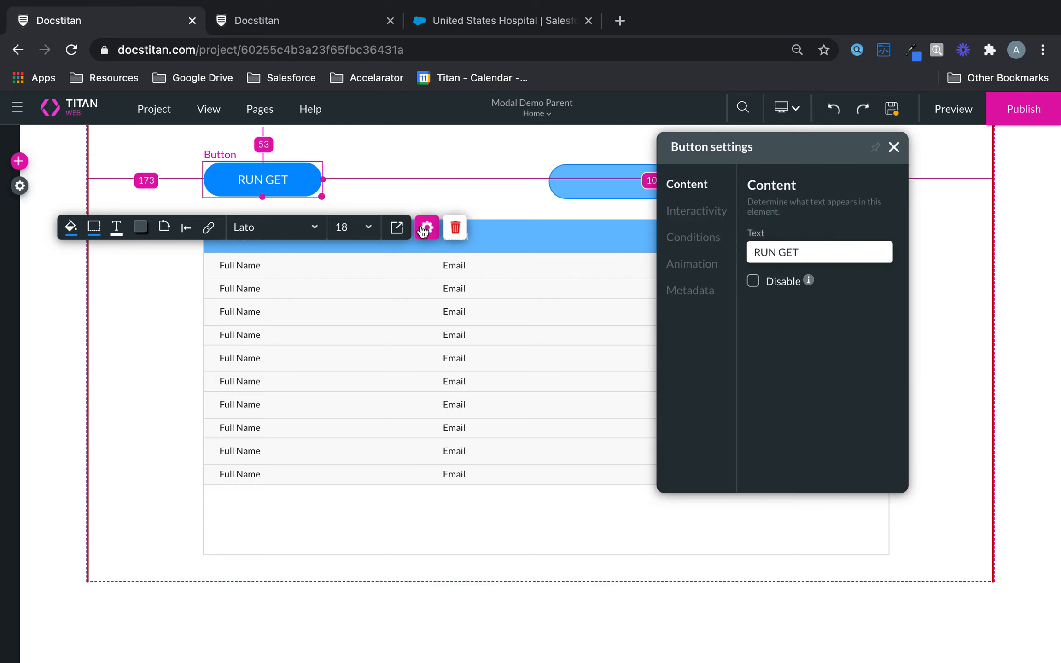
click(692, 214)
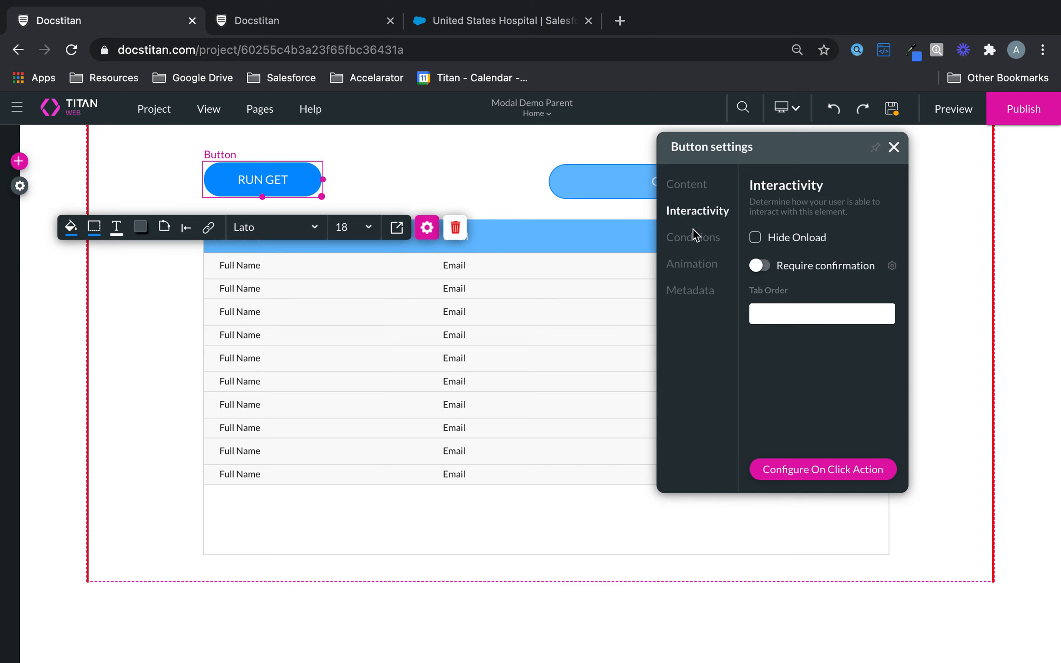
click(804, 468)
click(331, 356)
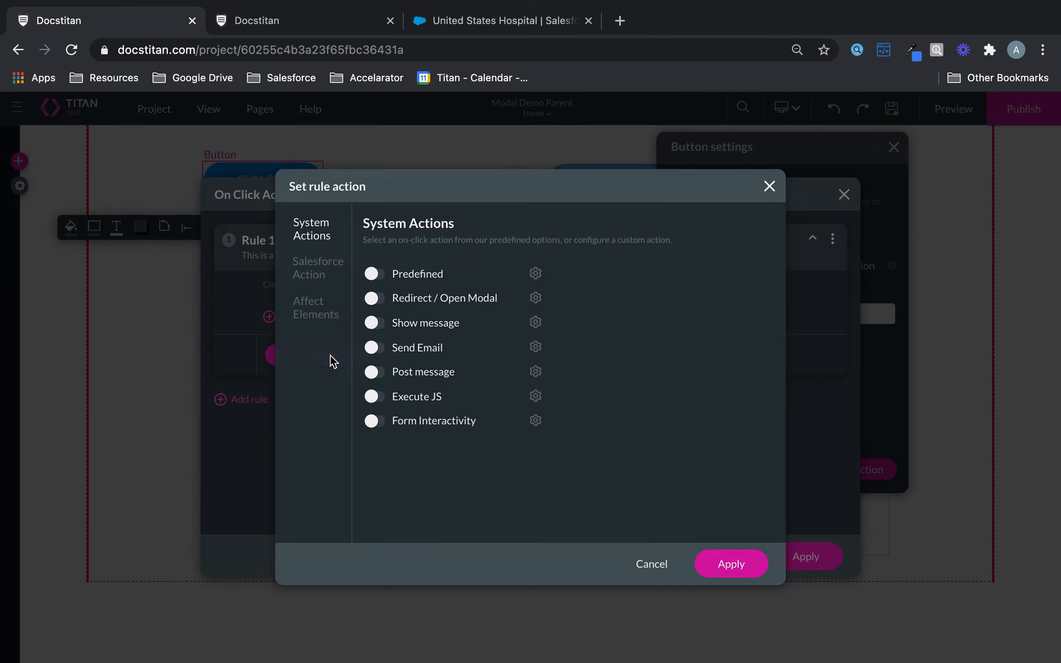
click(313, 267)
click(481, 290)
click(464, 315)
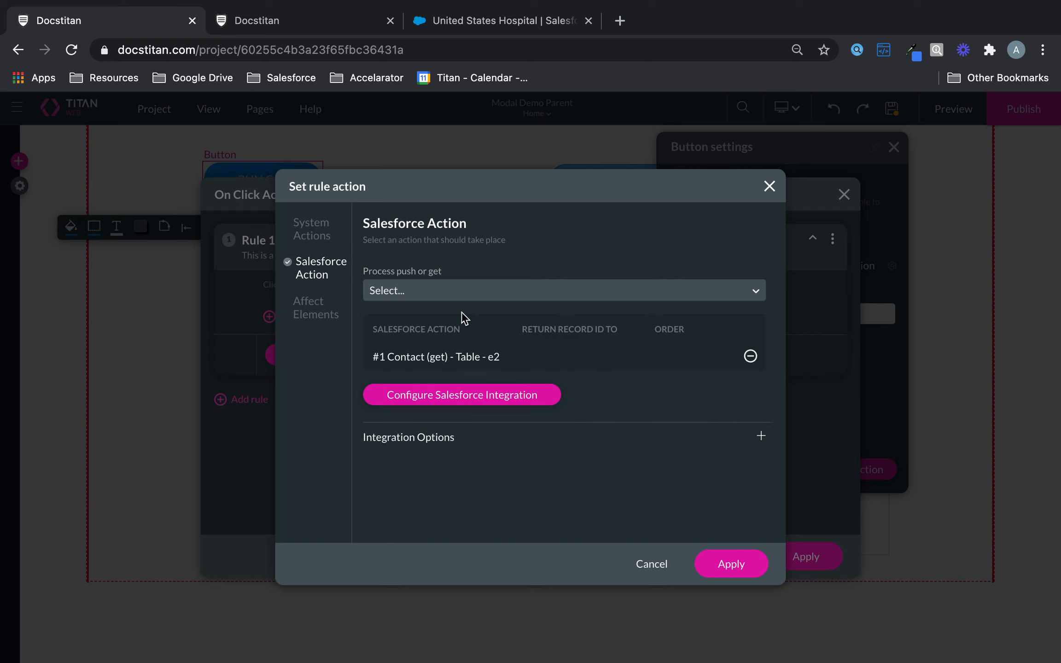
click(725, 566)
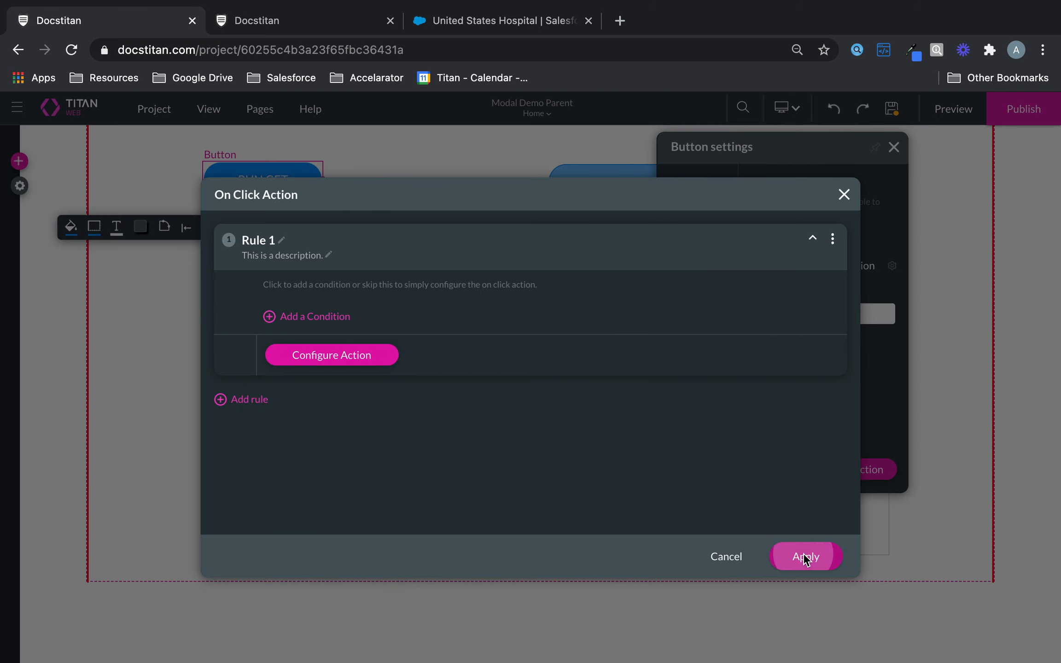
click(805, 558)
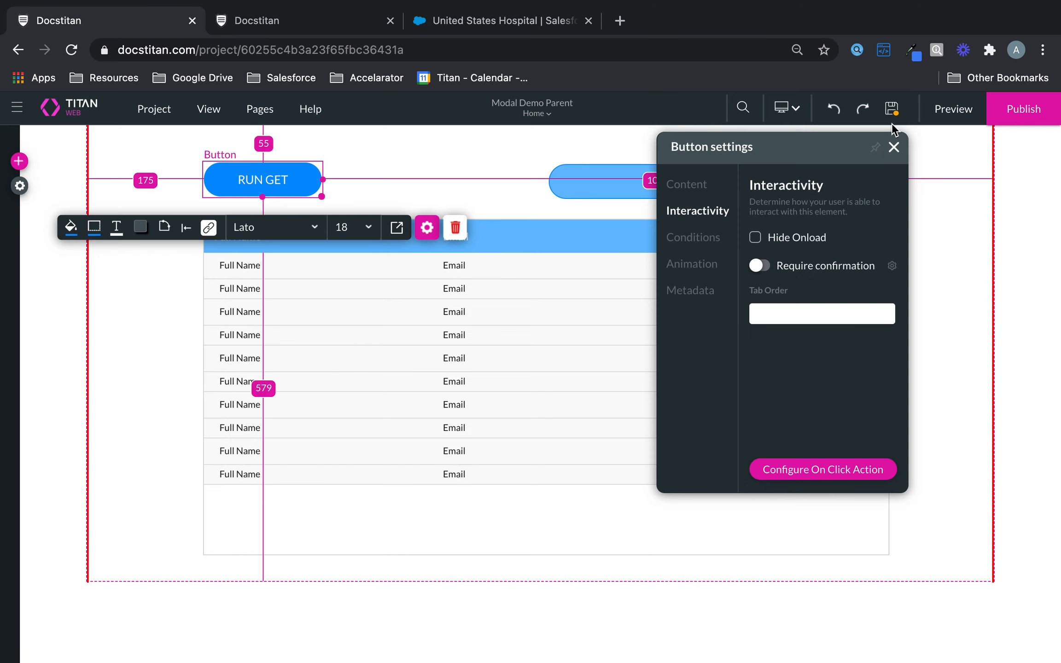
click(951, 109)
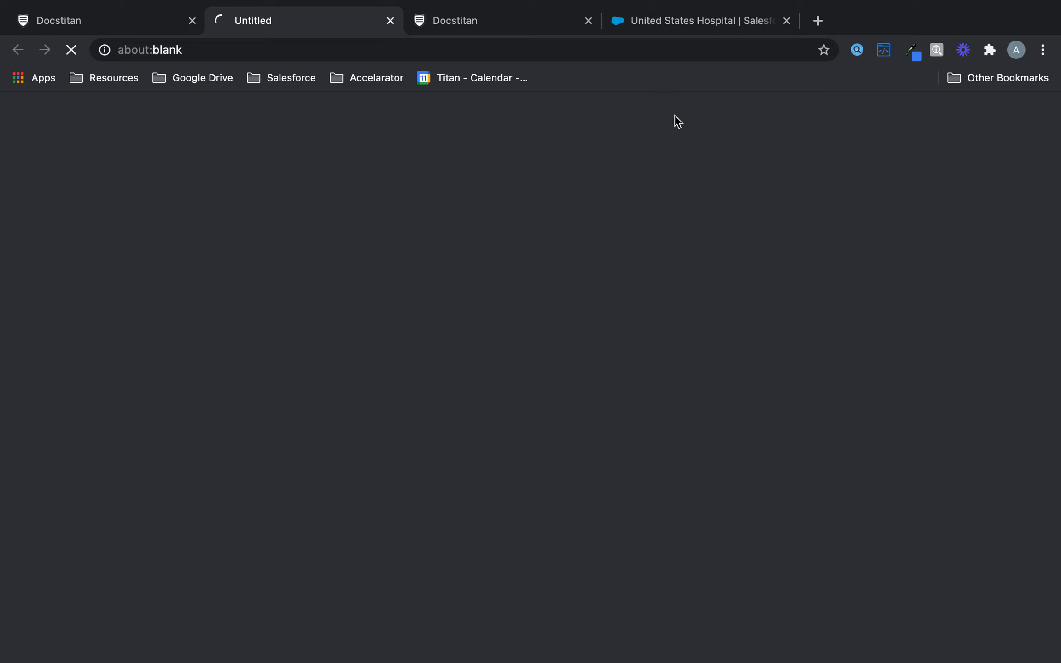
In the preview, load the six hospital contacts with RUN GET and test Create New Contact.
click(590, 20)
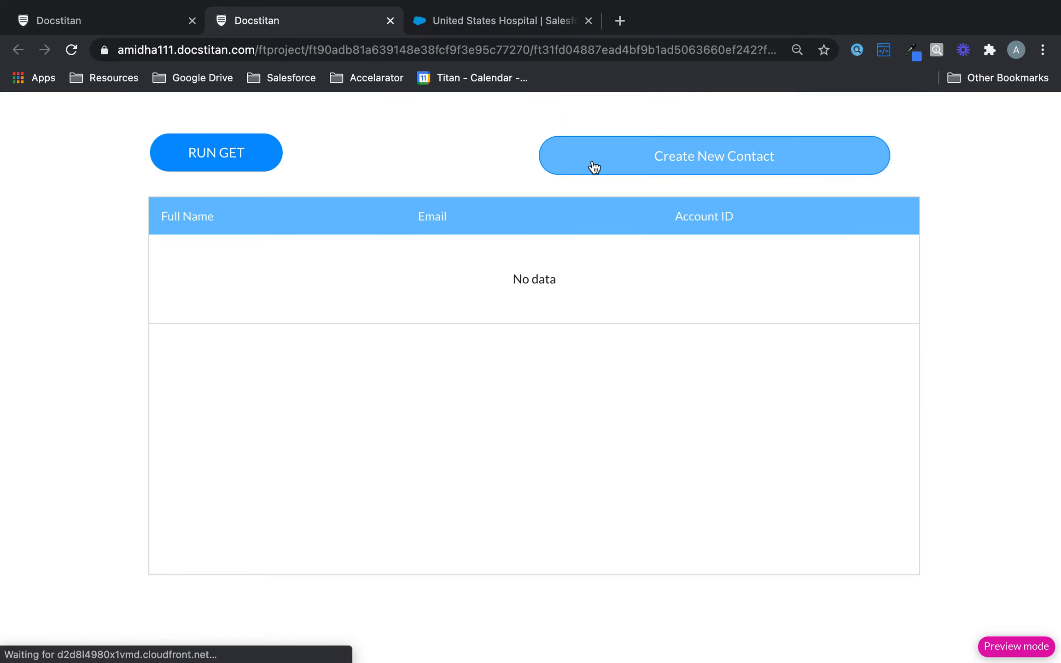
click(515, 21)
click(299, 20)
click(230, 161)
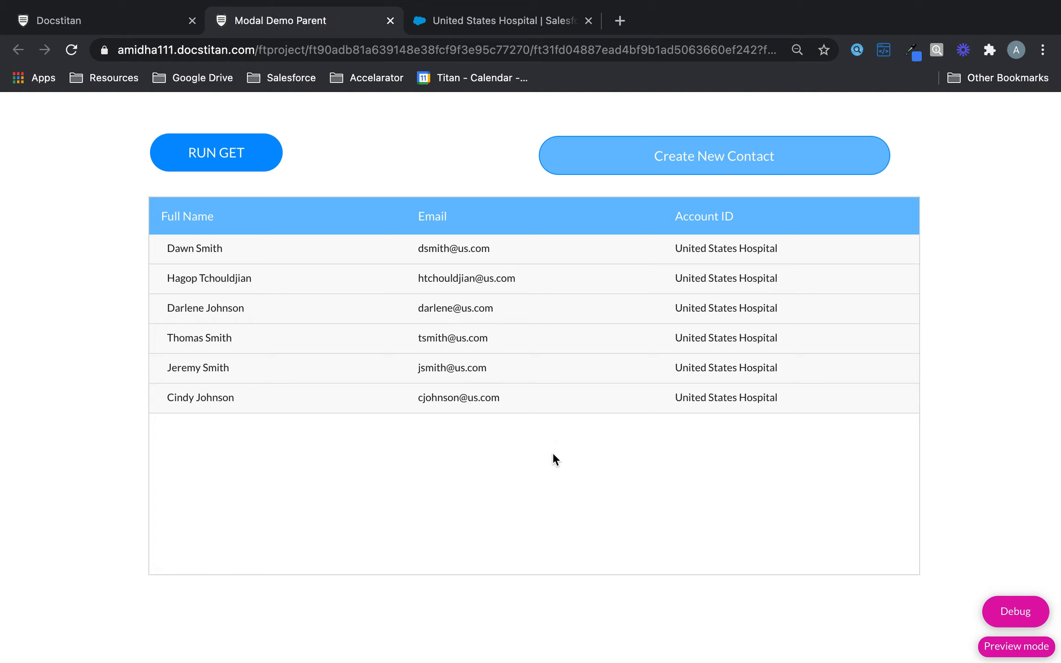
click(707, 150)
Add a static custom variable named globalcontactid under Project settings > Tools > Custom Variables.
click(149, 22)
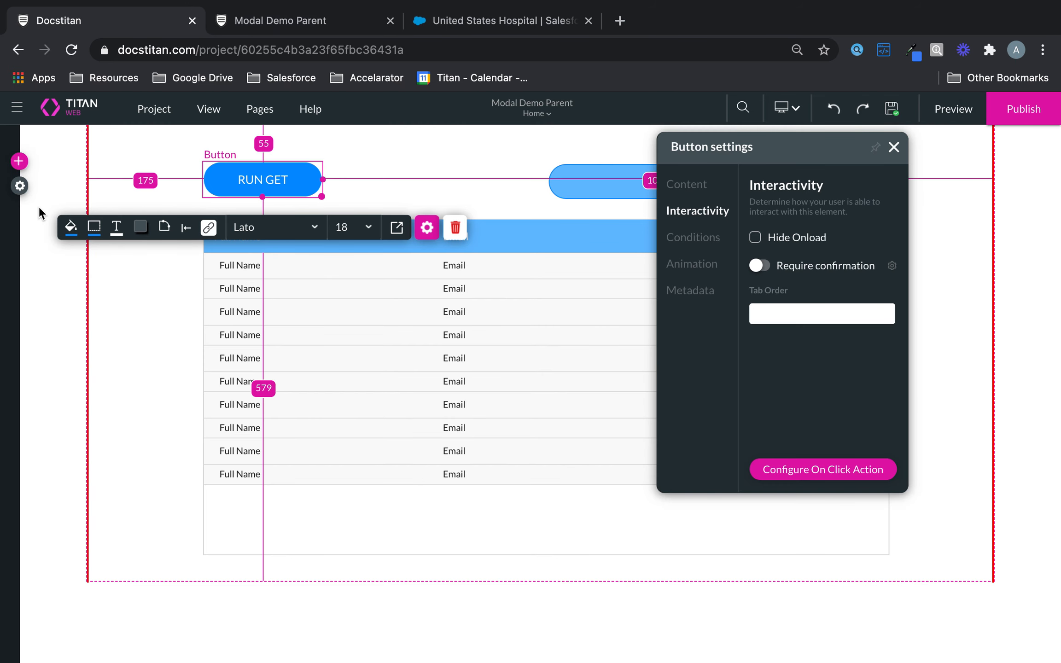
click(20, 186)
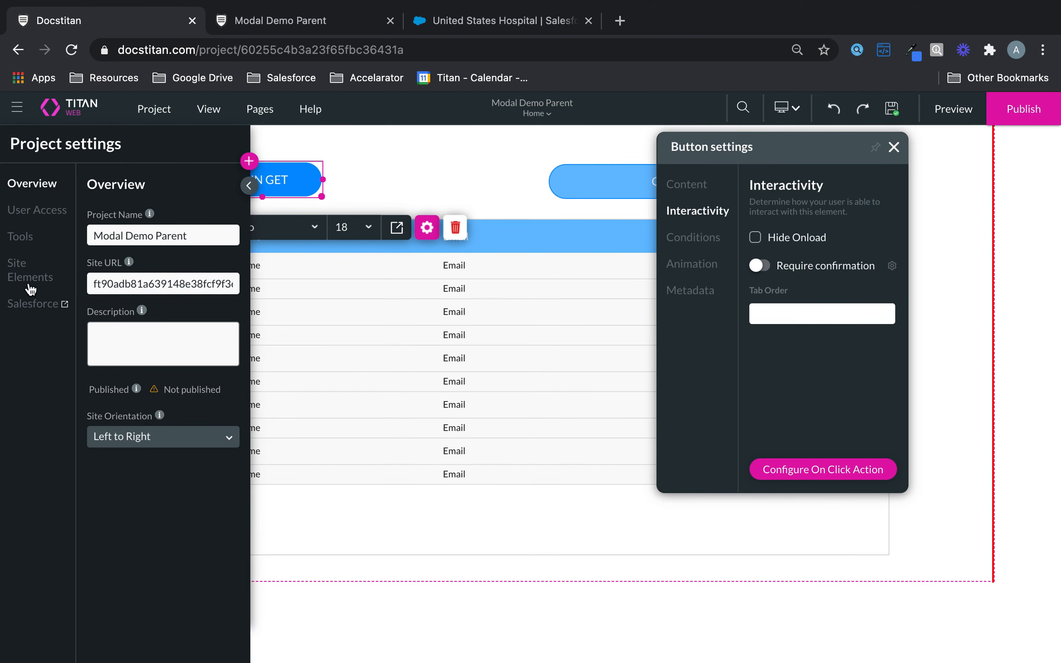
click(21, 238)
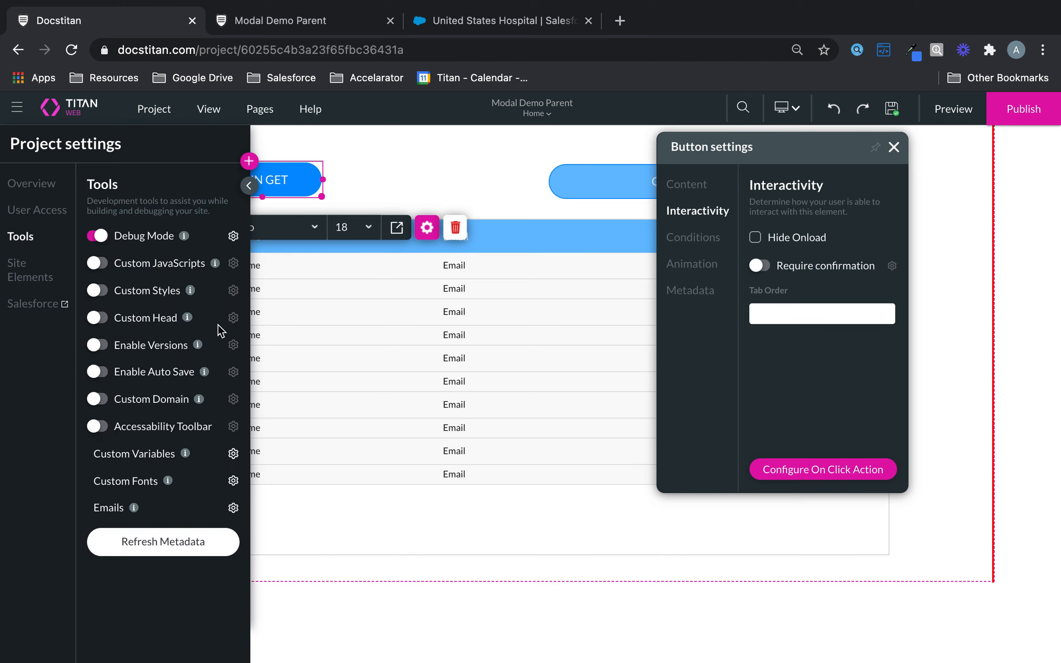
click(233, 455)
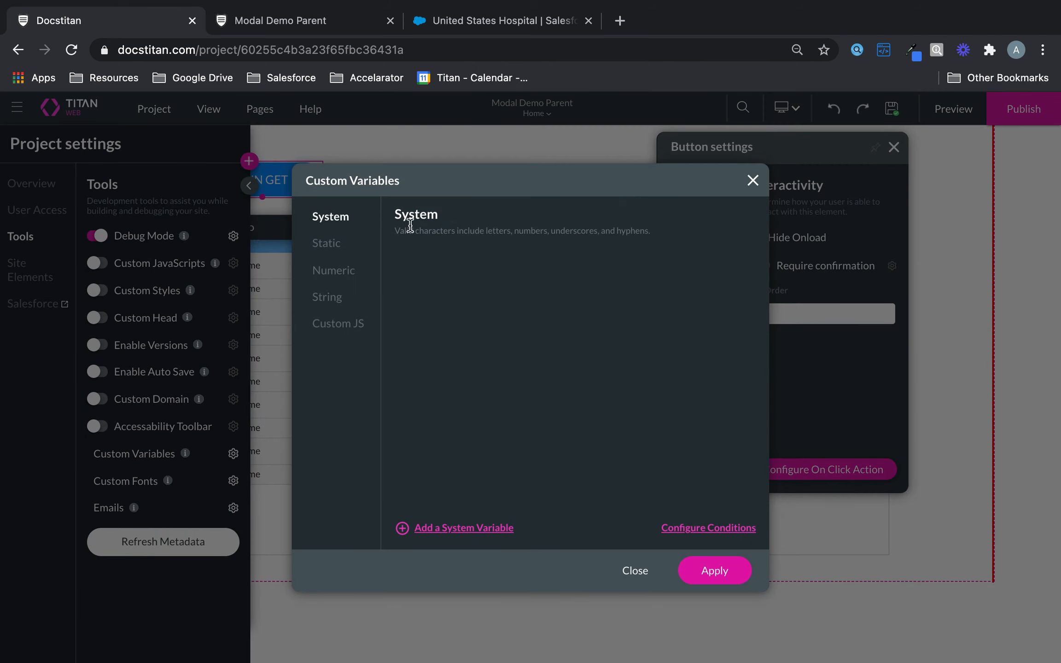
click(343, 248)
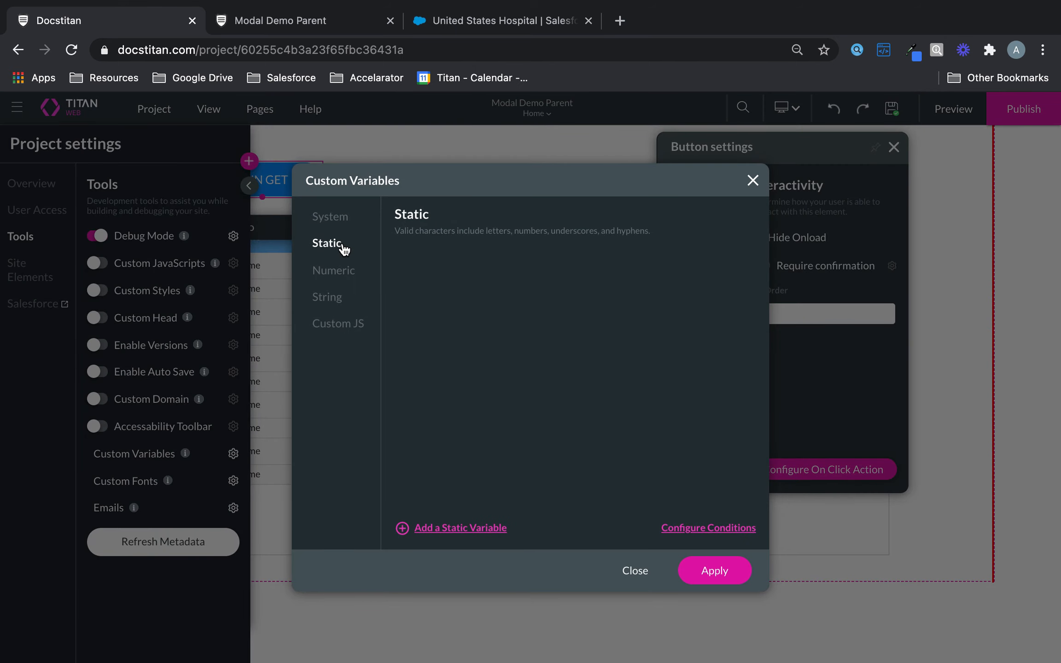
click(477, 528)
drag(496, 268, 358, 274)
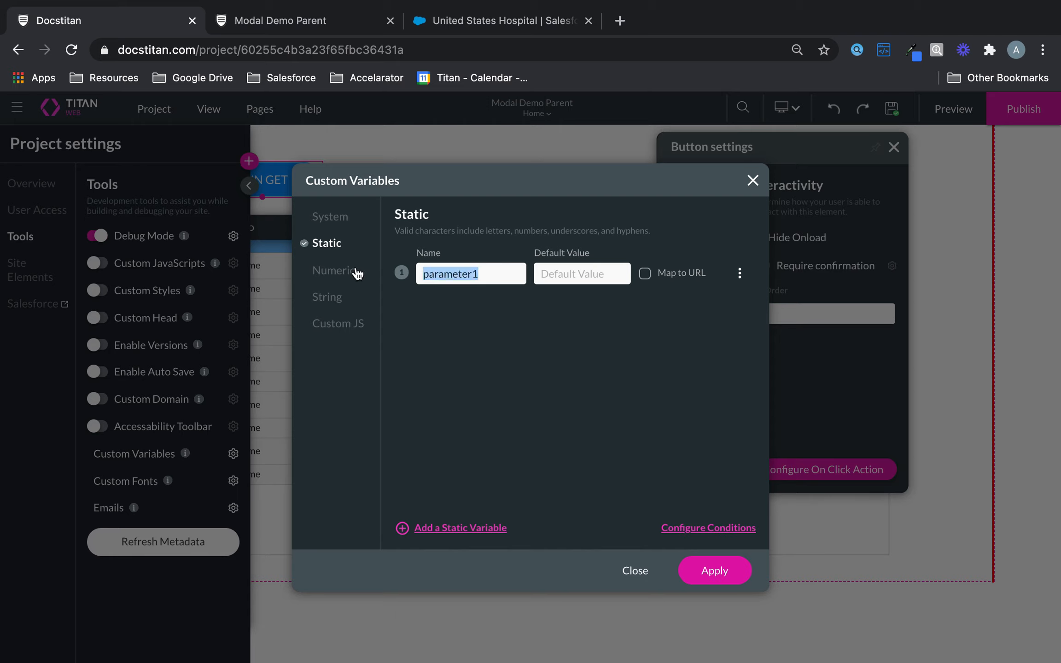
text(gl)
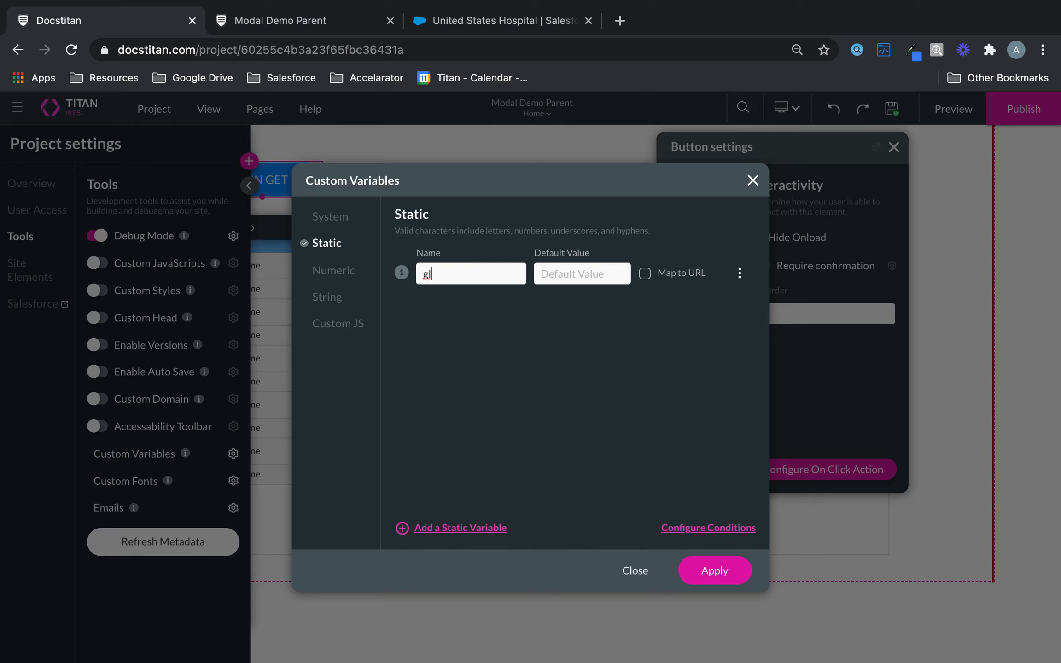
text(obalcontactid)
click(713, 571)
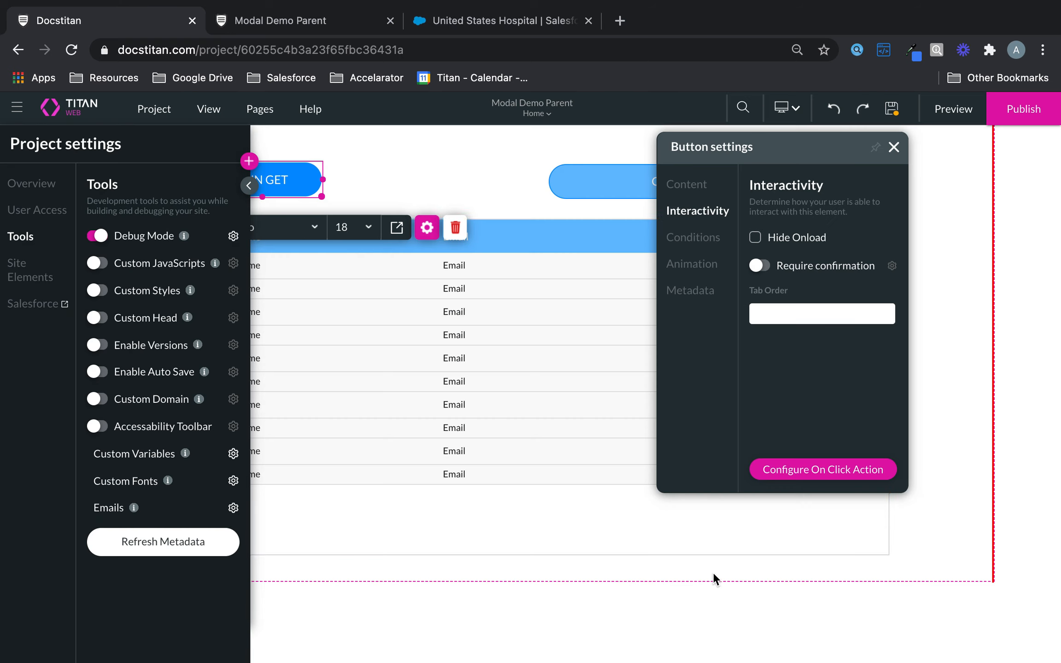
click(892, 108)
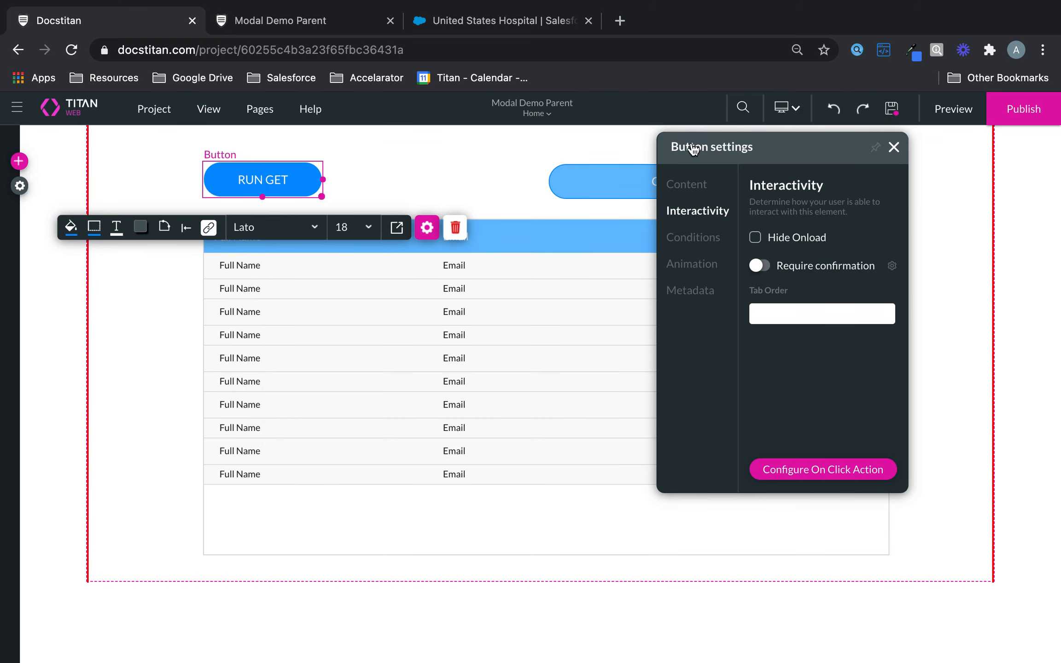
Switch the canvas to Page 2 and open its static page variables in Configure Actions.
click(549, 114)
click(503, 157)
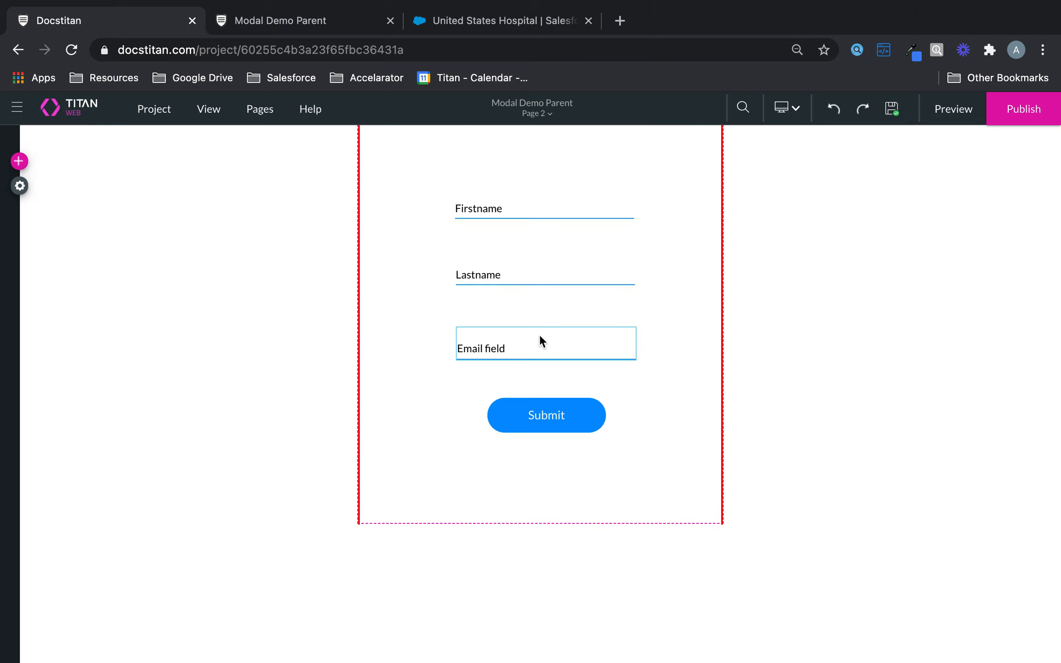
click(259, 109)
click(353, 170)
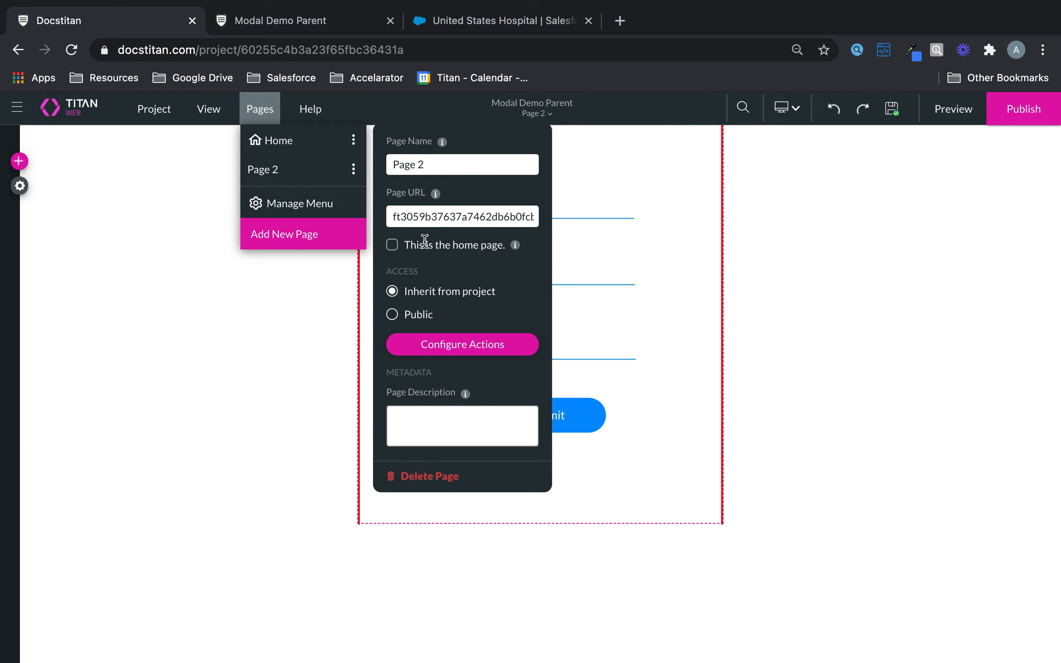
click(472, 343)
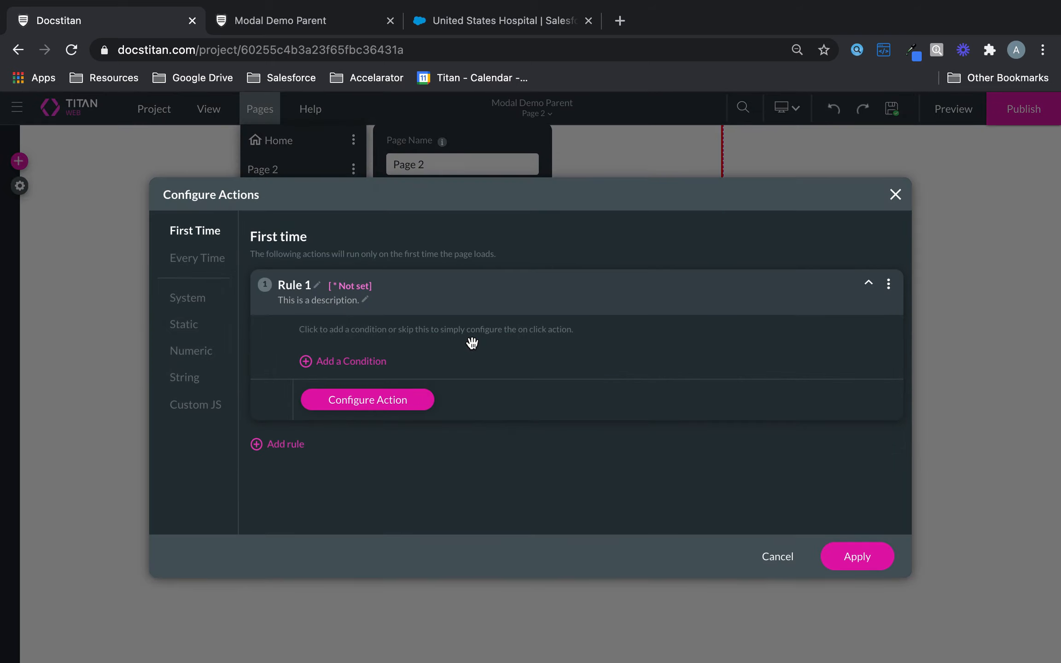
click(193, 328)
Add the static variable pg2contactid to Page 2, apply it, and save the project.
click(318, 514)
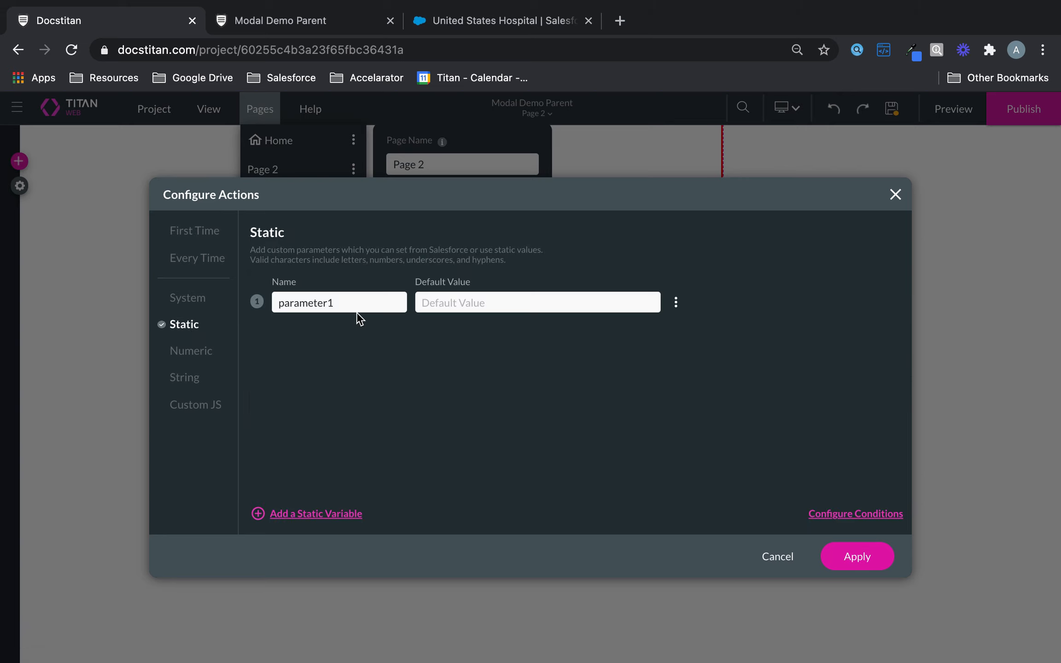
drag(355, 308, 245, 284)
text(pg2comta)
key(BackSpace)
text(actid)
click(862, 563)
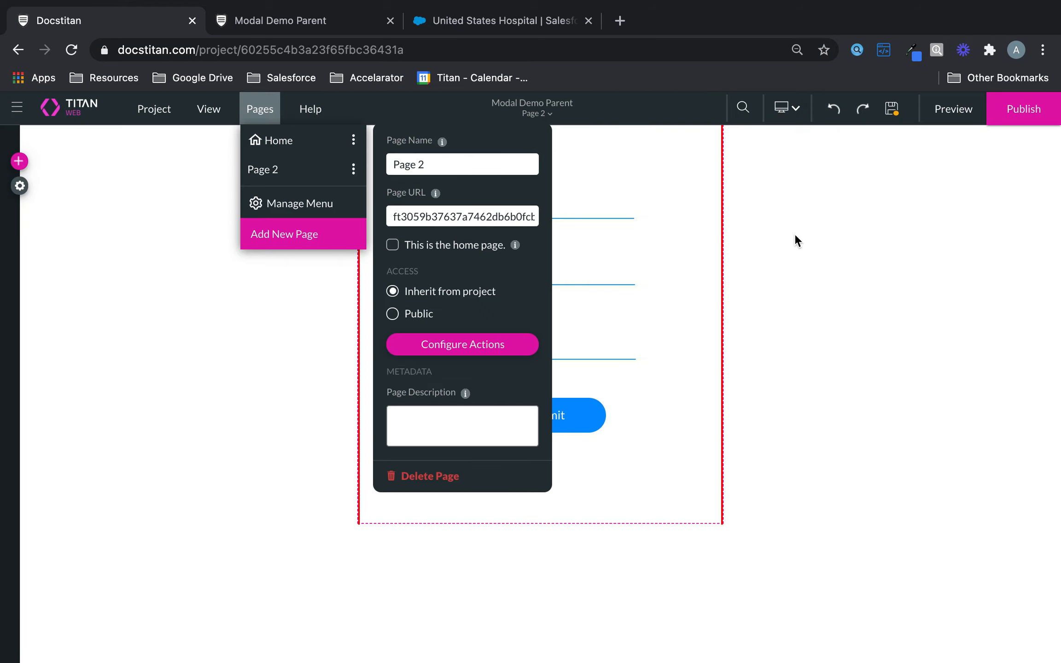
click(896, 119)
click(893, 115)
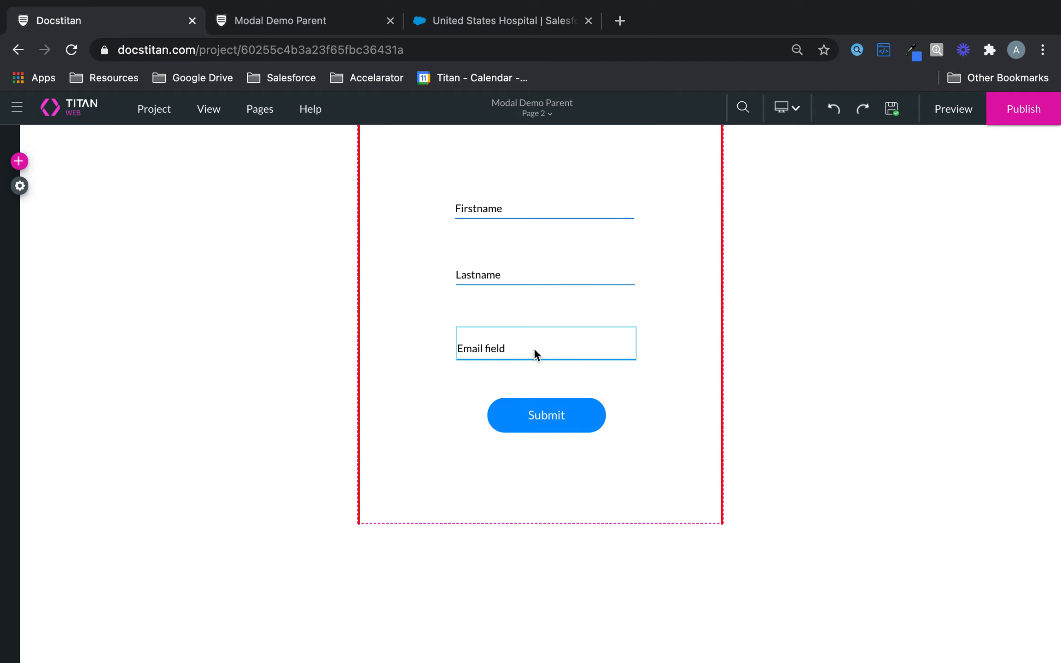
Start a new Salesforce push integration from the Submit button's on-click action.
click(580, 419)
click(712, 465)
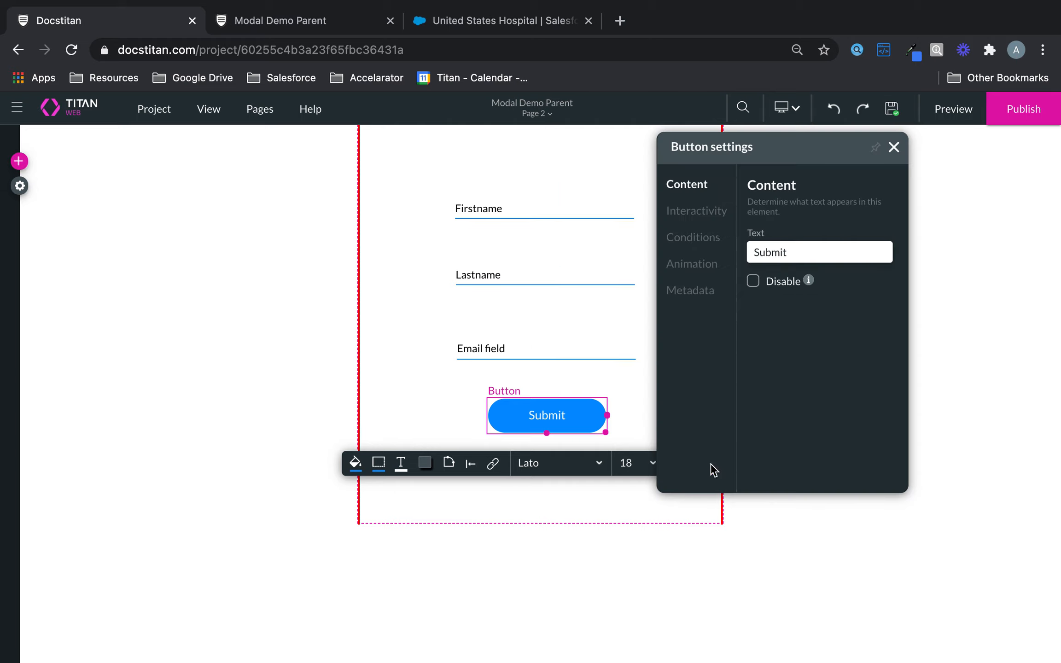
click(699, 212)
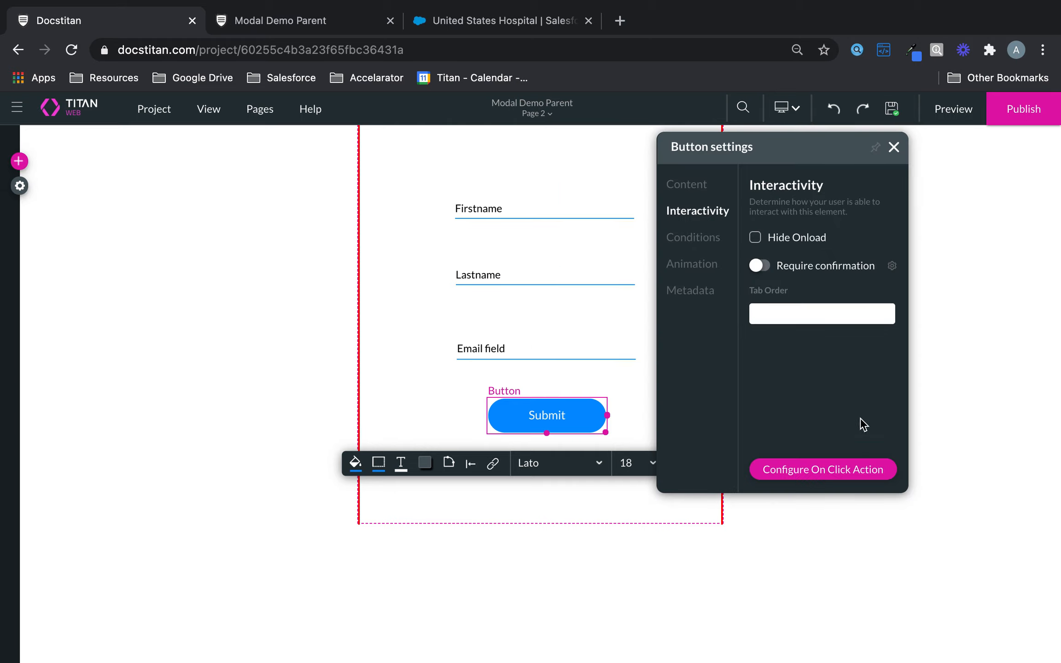
click(832, 469)
click(391, 360)
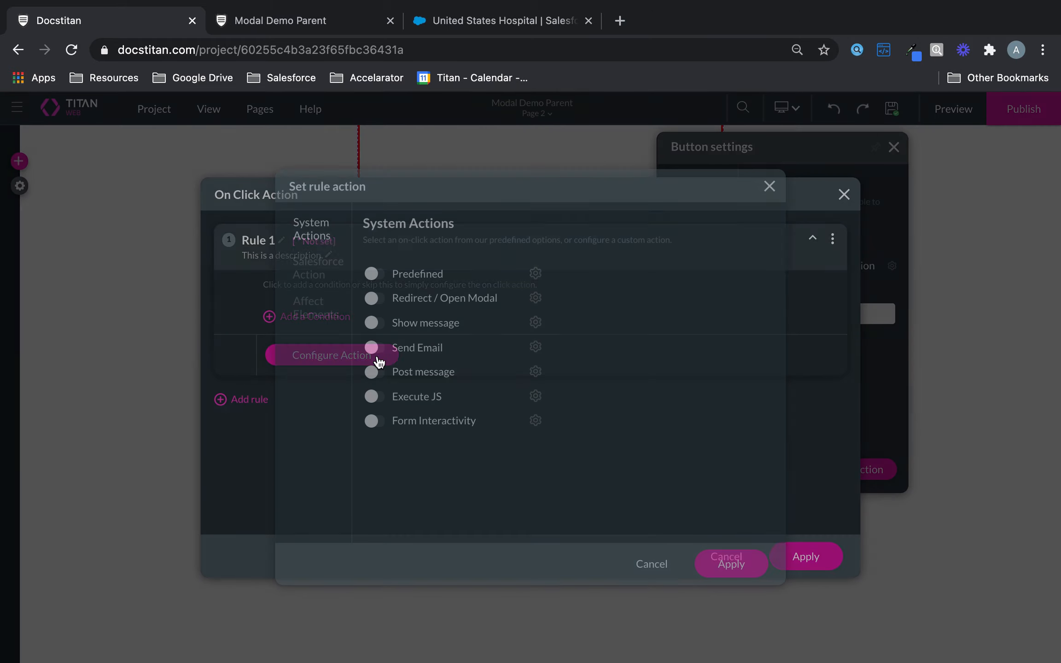
click(330, 275)
click(441, 323)
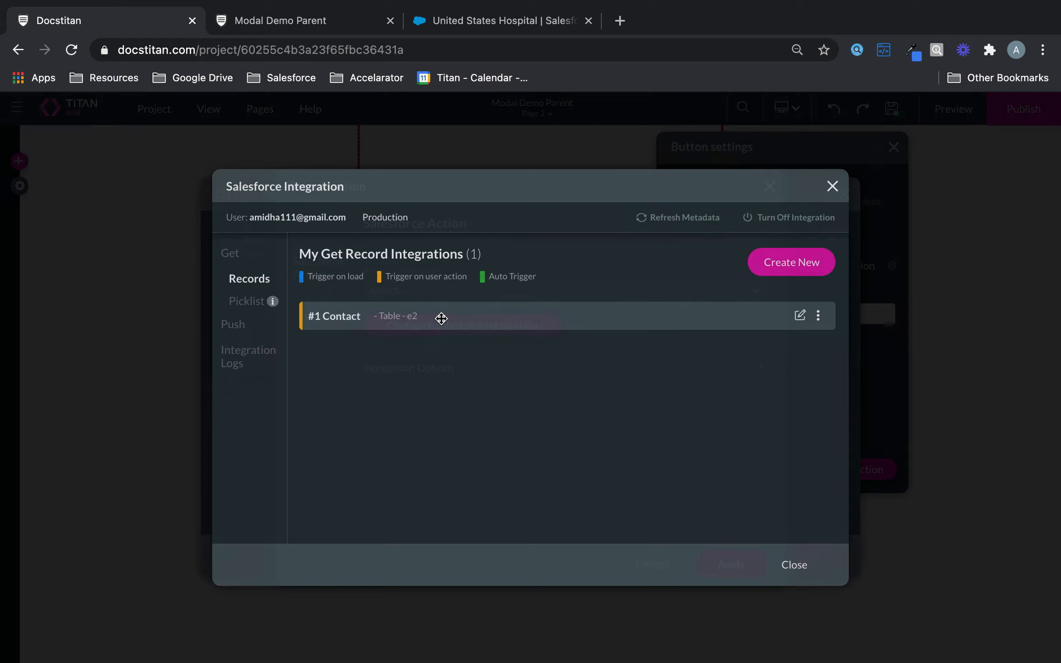
click(239, 325)
click(770, 265)
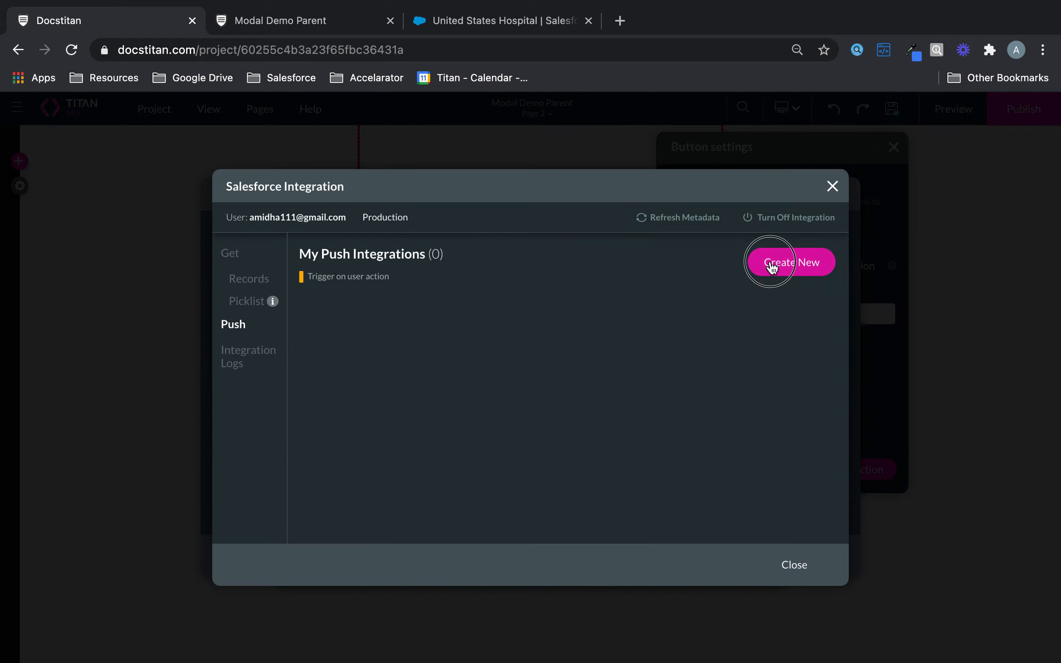
Choose Contact as the push integration's Salesforce object.
click(442, 258)
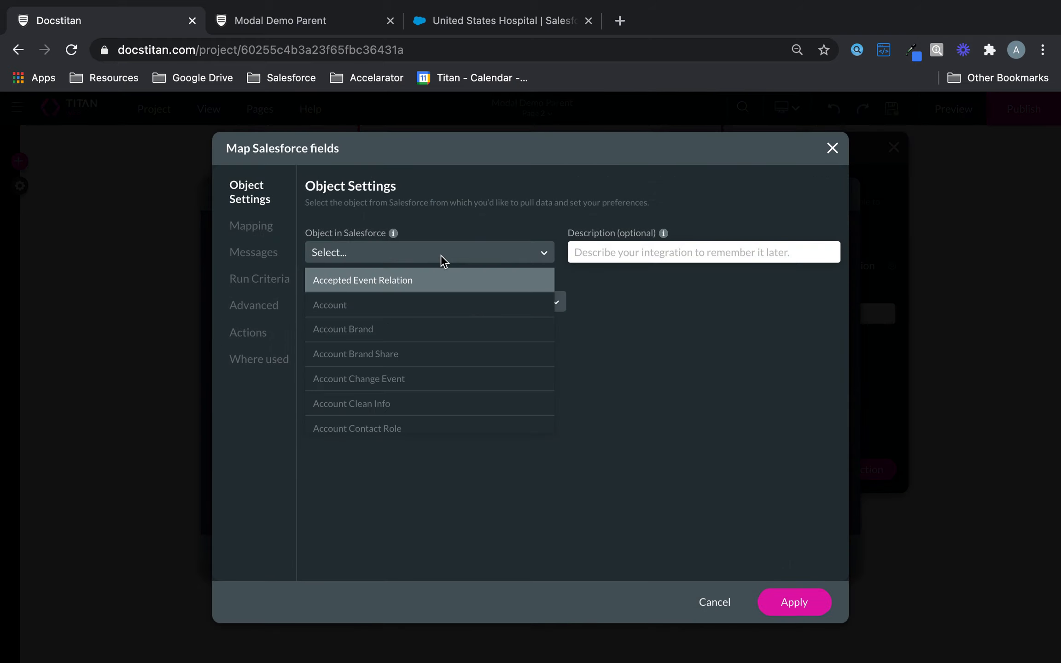
text(cont)
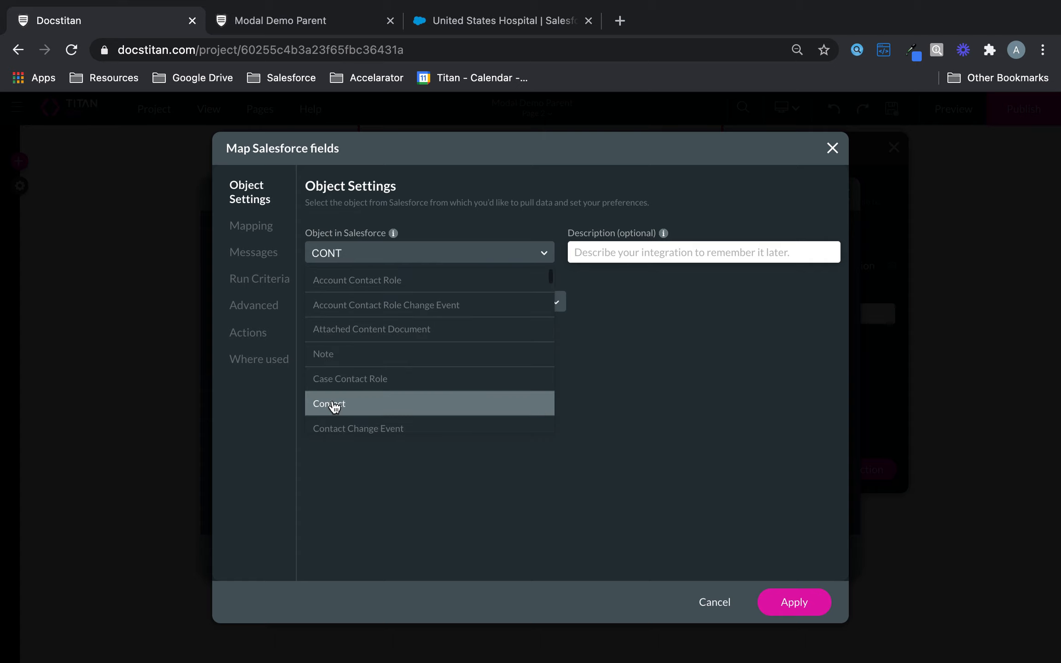
click(335, 403)
click(251, 225)
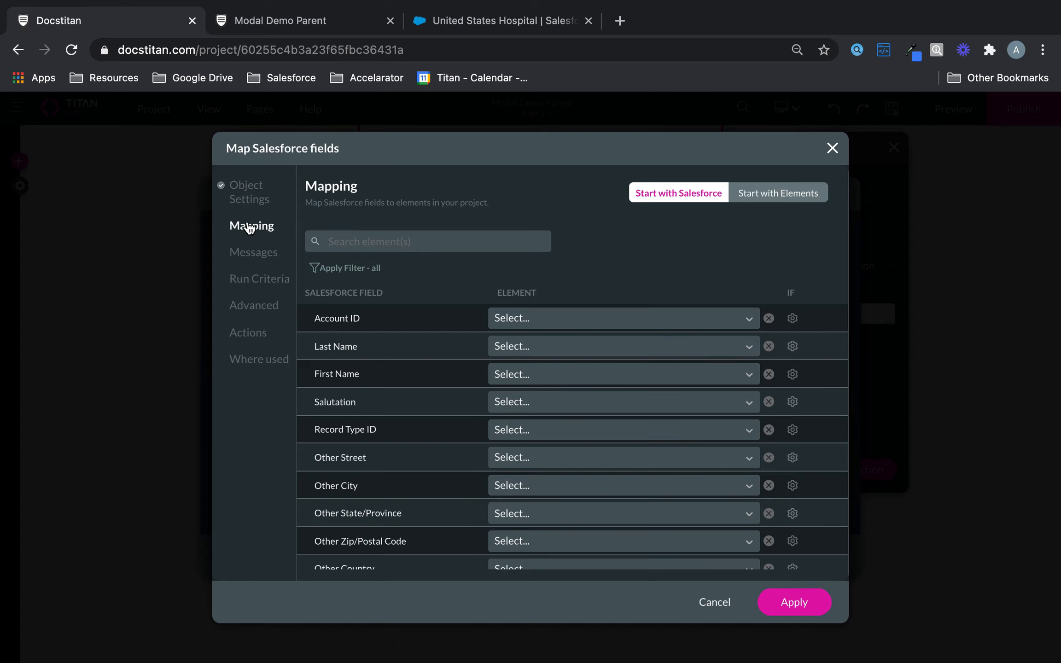
Map Last Name, First Name and Email to PG2 Lastname, PG2 Firstname and PG2 Email.
click(548, 346)
text(Last)
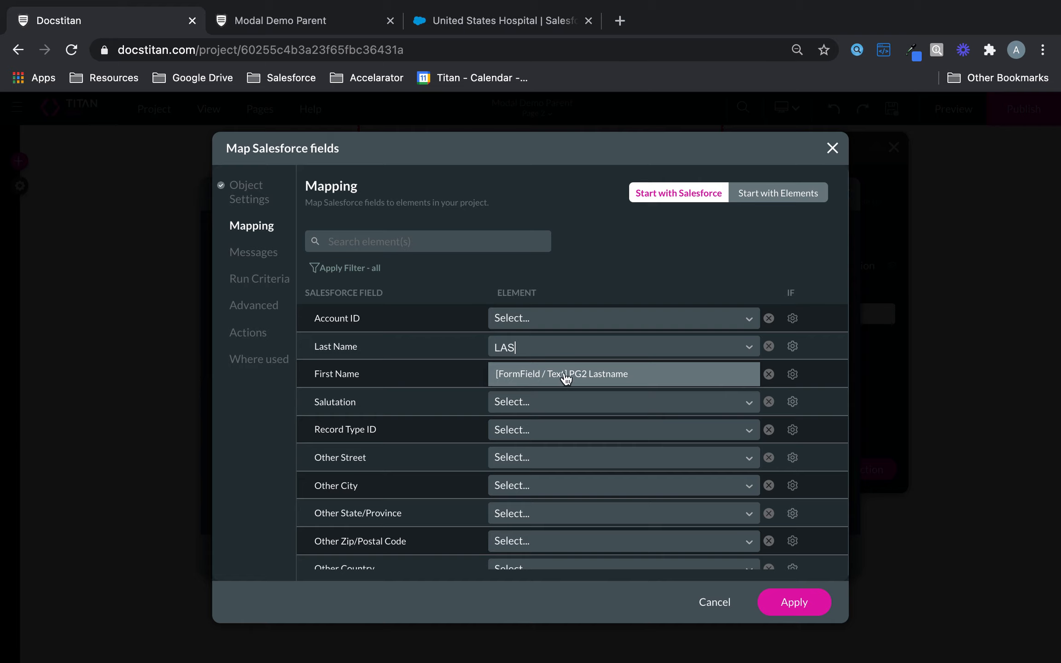
click(564, 374)
click(529, 376)
text(Fir)
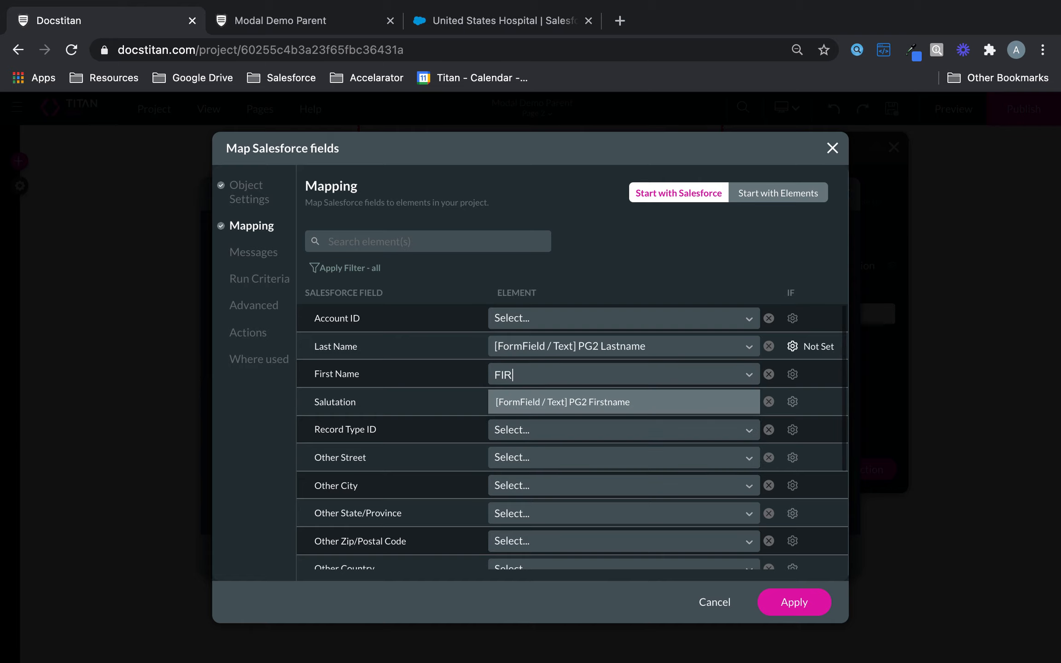
click(556, 400)
click(446, 236)
text(EMA)
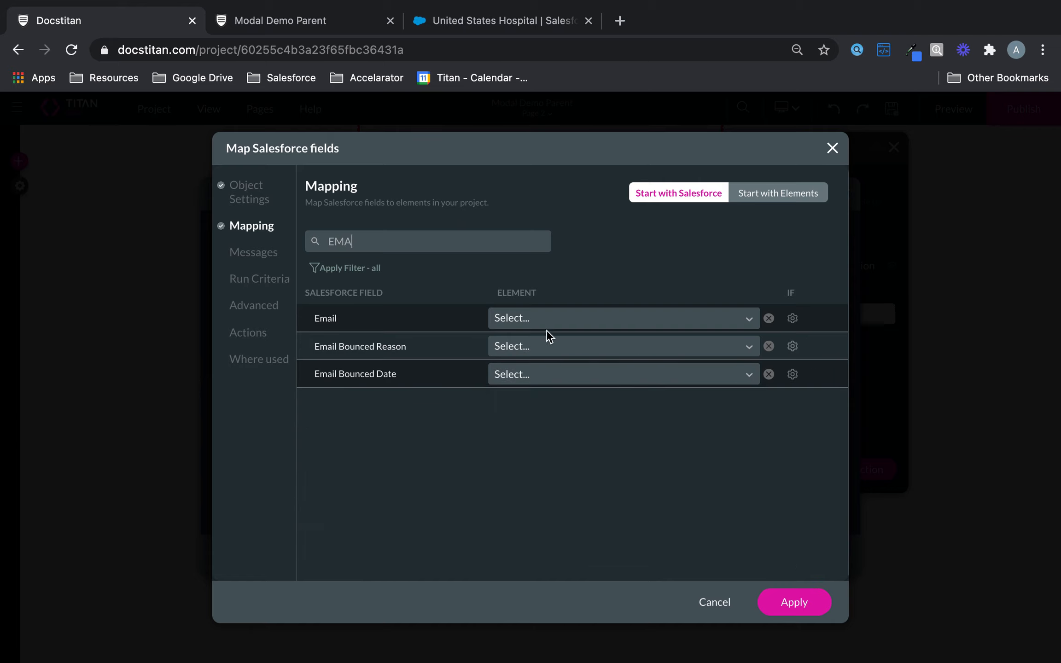
click(556, 320)
text(EMA)
click(566, 353)
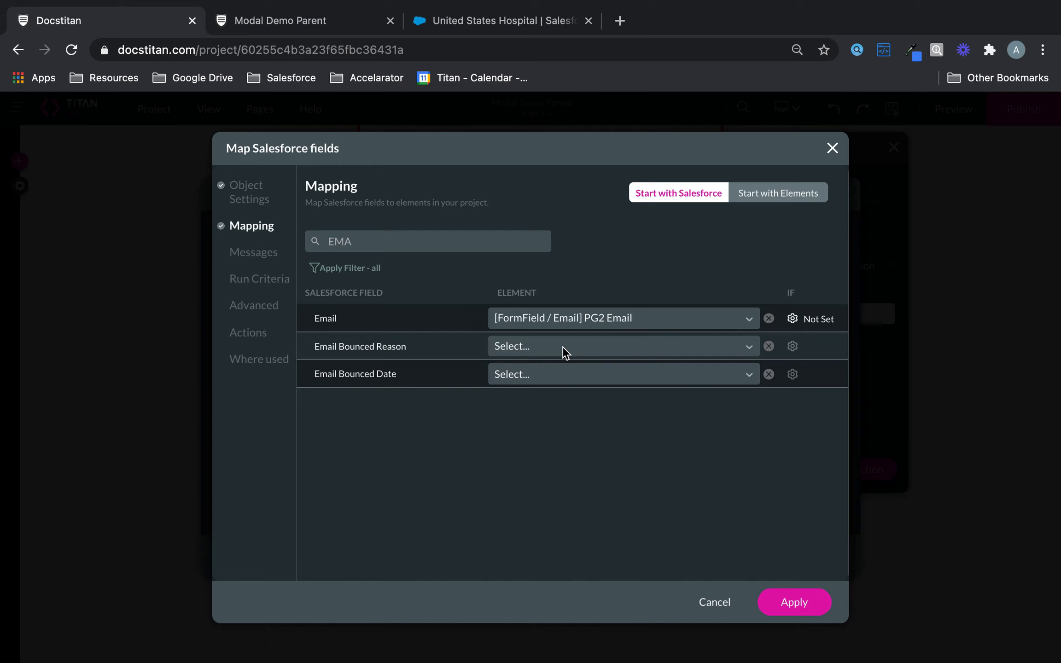
Search for the Account ID field and copy the hospital account's record ID from Salesforce.
double_click(448, 248)
text(ACC)
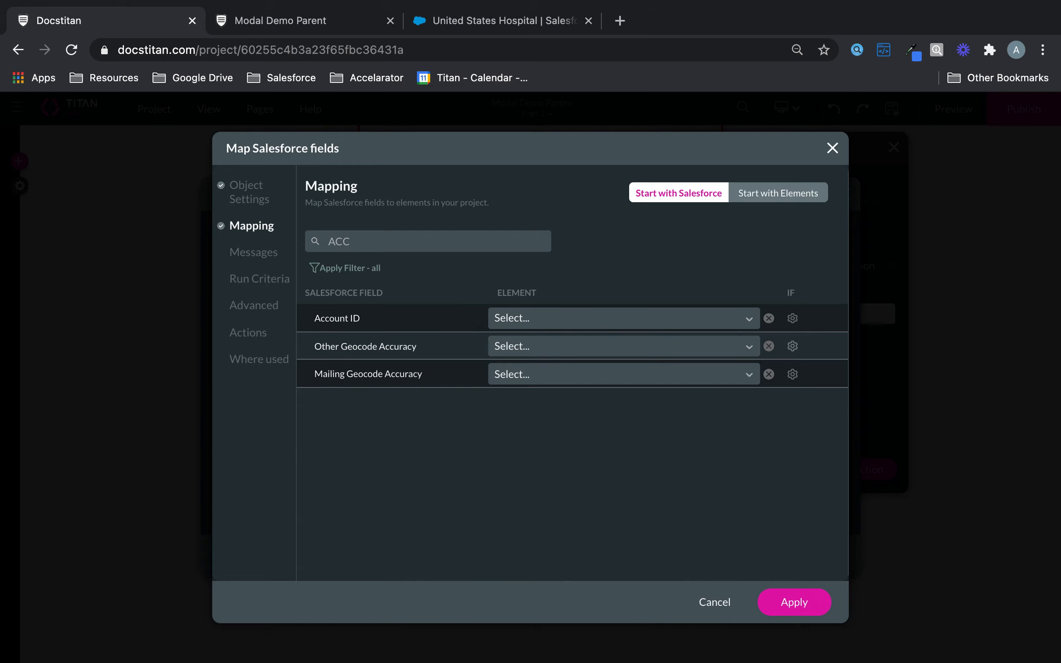
click(540, 24)
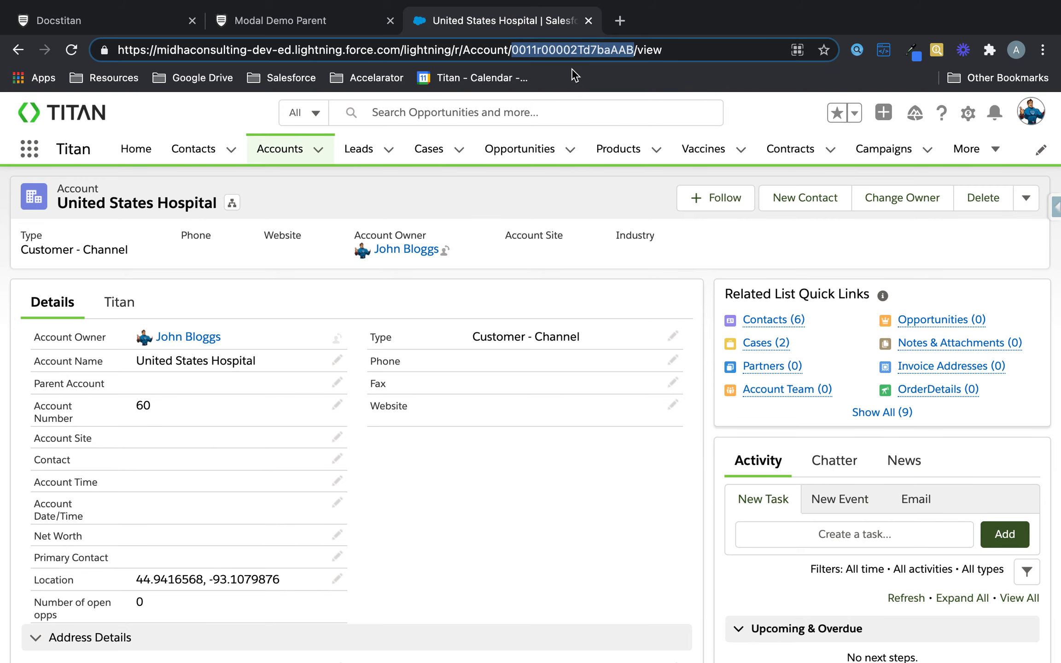
click(267, 21)
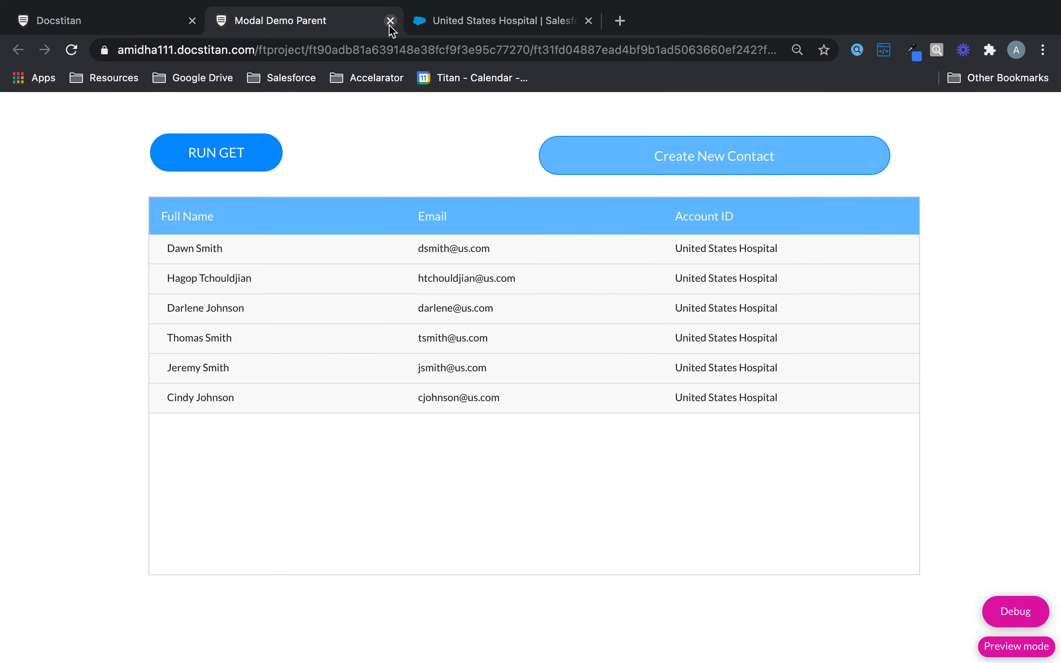
click(390, 21)
click(168, 23)
Give Account ID a custom value of the pasted account ID and save the mapping.
click(526, 322)
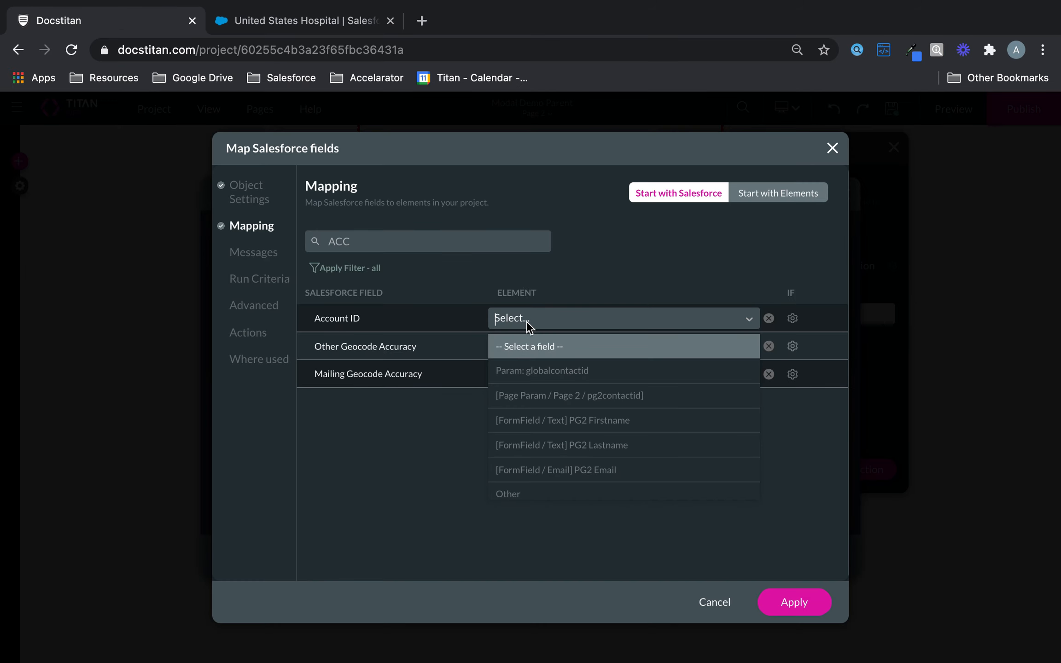
click(535, 491)
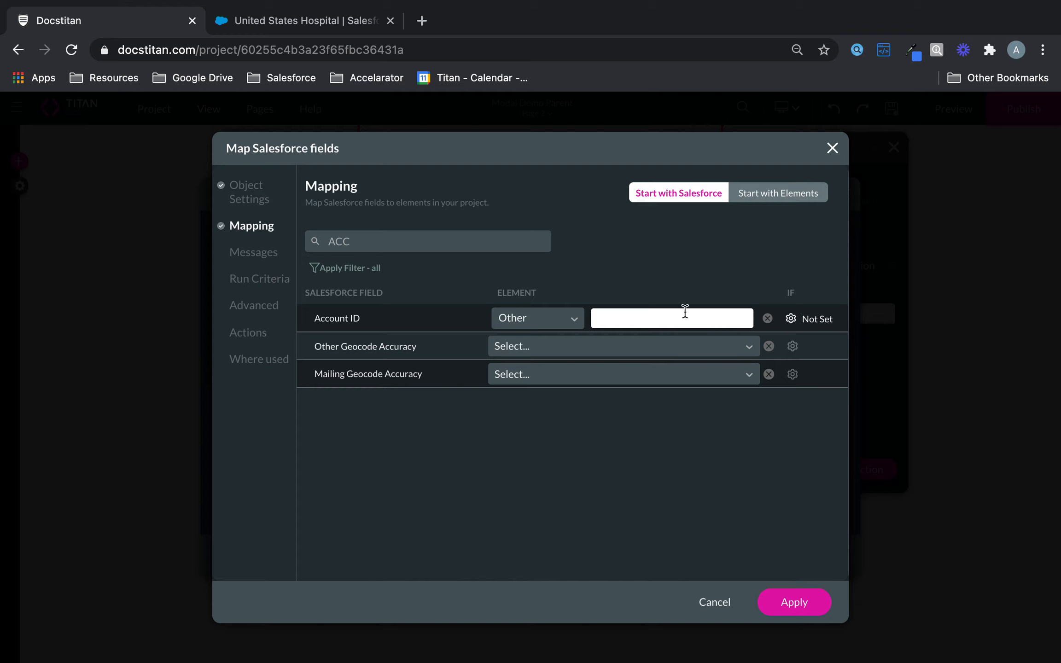
click(686, 317)
text(0031t000007S67bAAB)
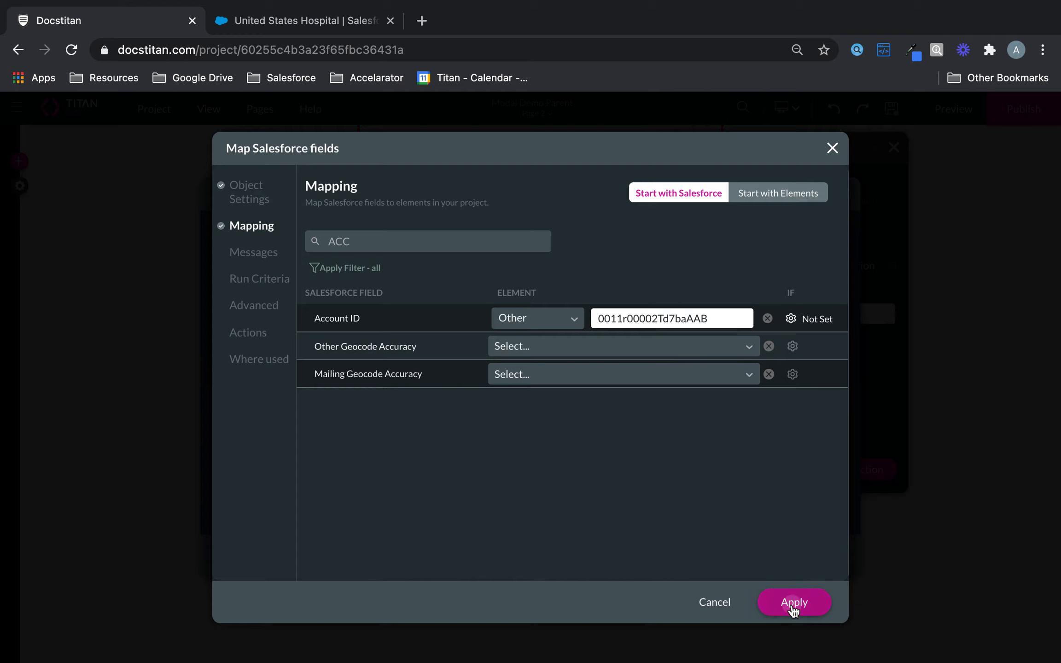
click(795, 601)
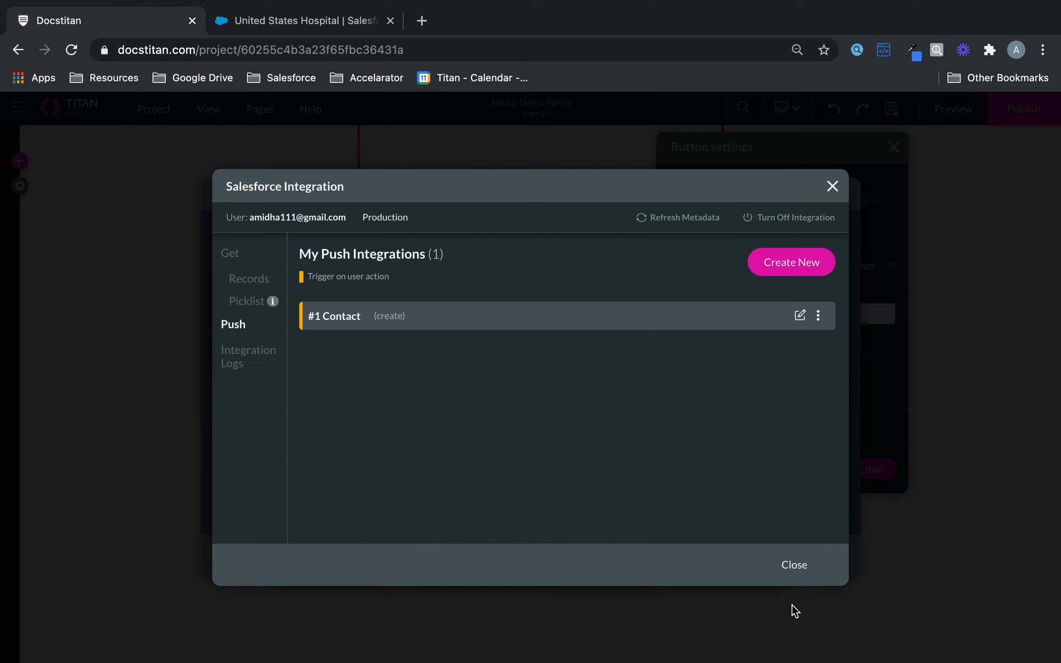
Have Submit run #1 Contact (create), returning the record ID to Page 2 / pg2contactid.
click(790, 565)
click(570, 291)
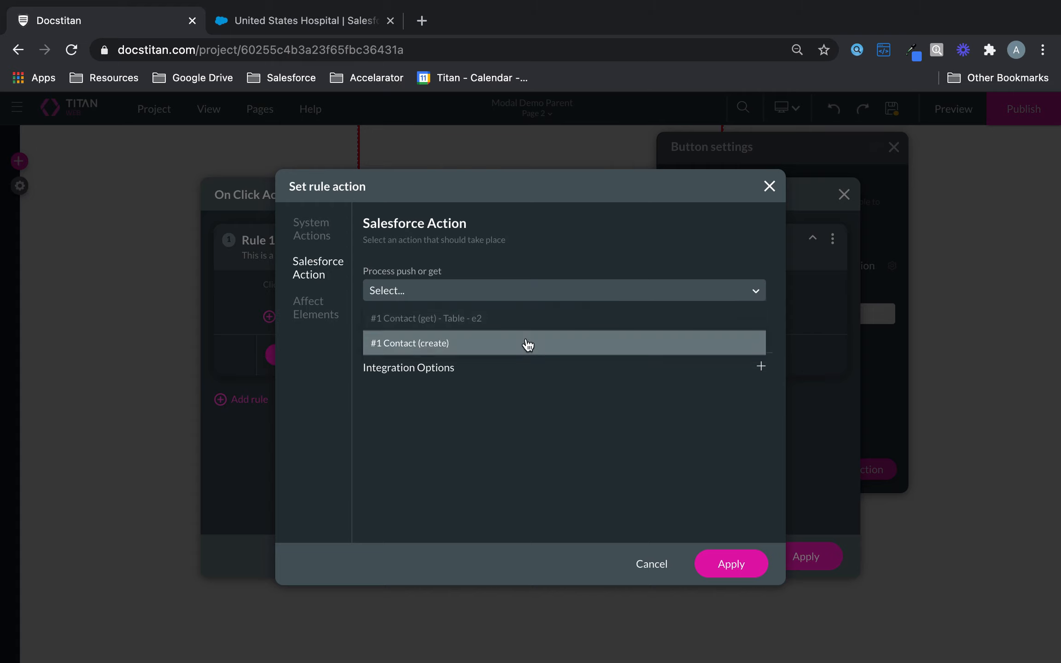
click(528, 344)
click(579, 358)
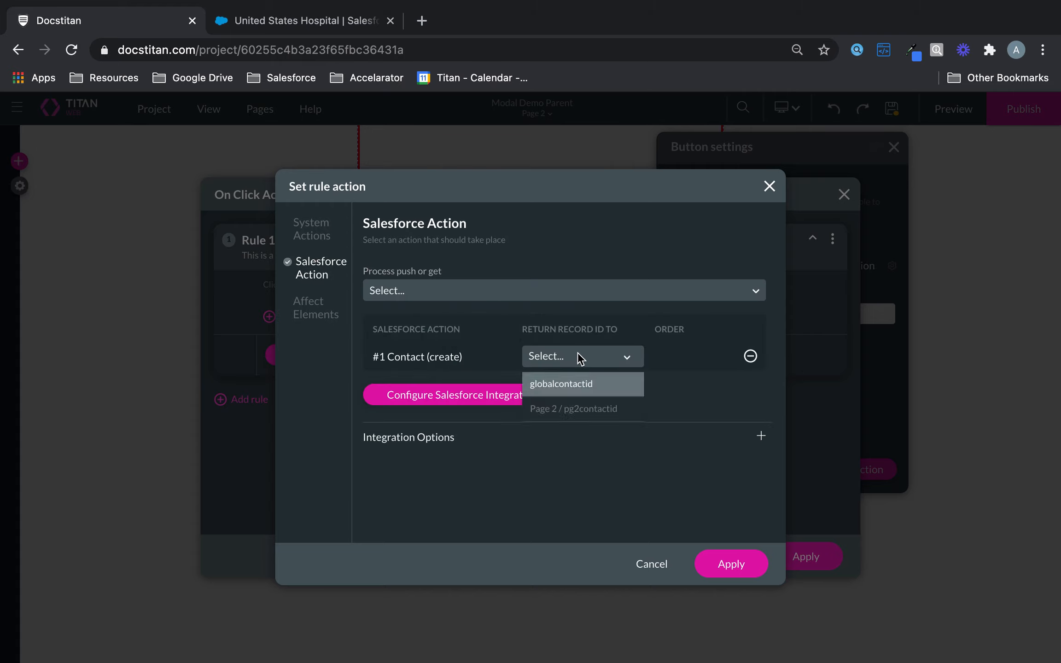
click(594, 412)
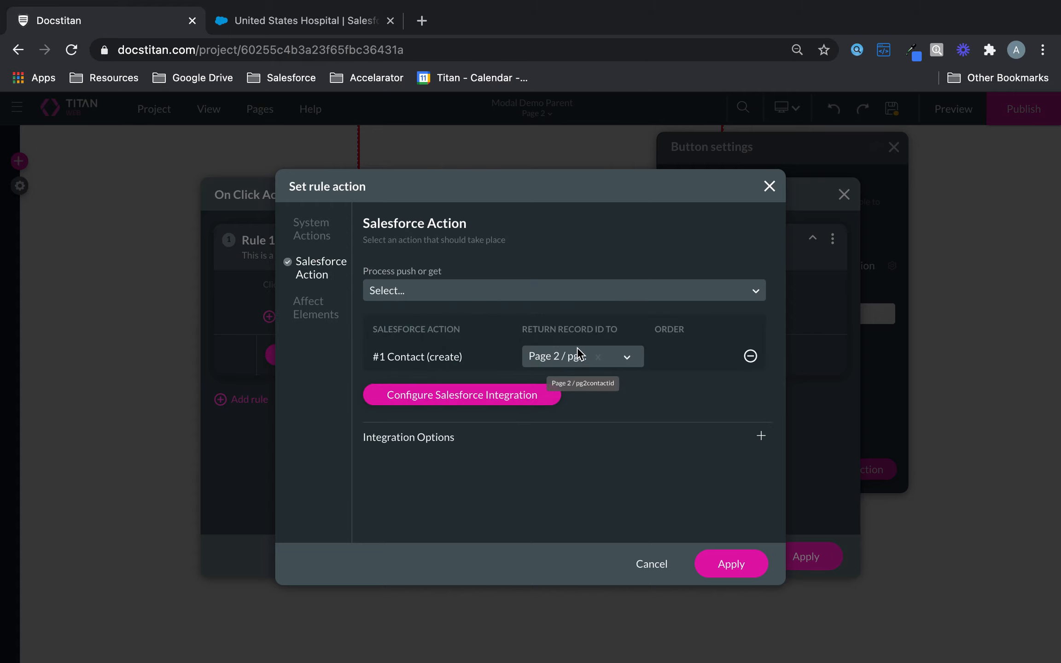
click(751, 563)
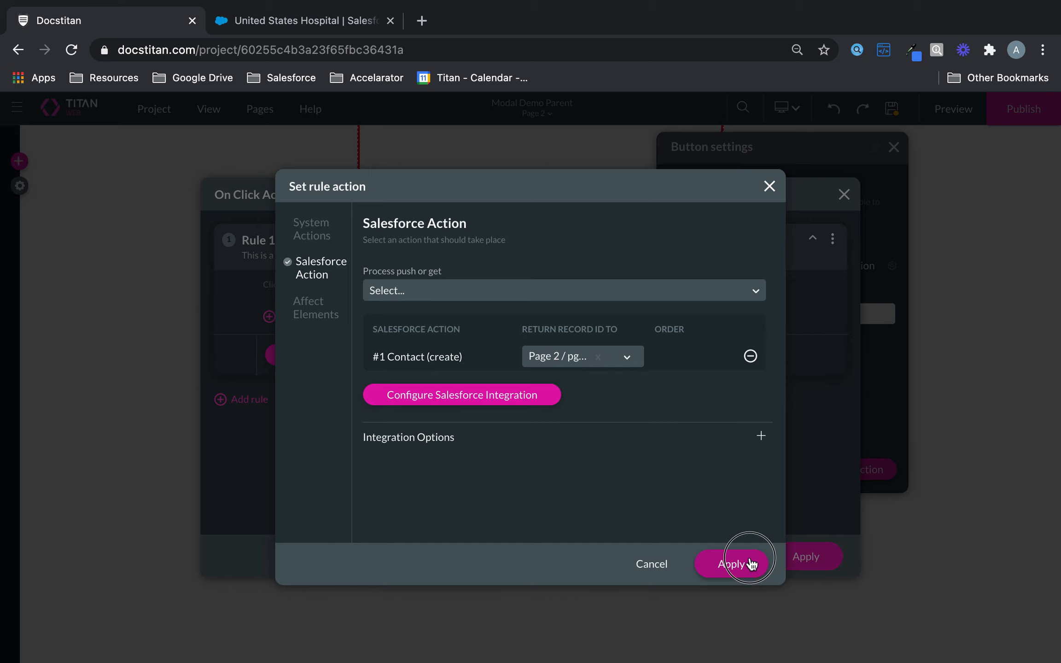
click(812, 561)
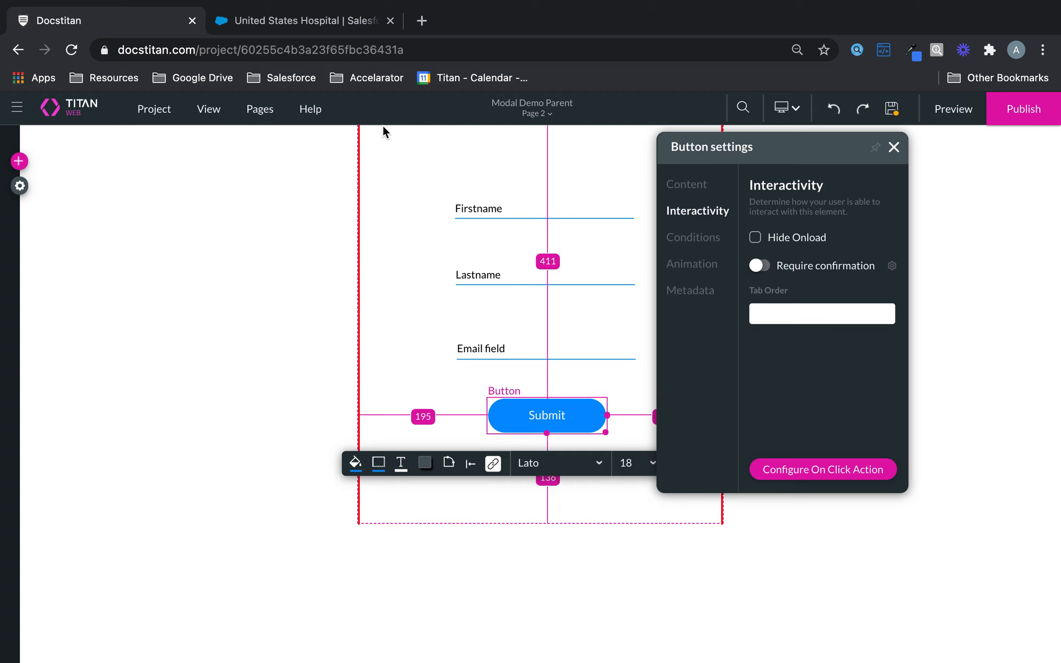
Condition Page 2's load Rule 1 on pg2contactid being not empty.
click(267, 111)
click(354, 170)
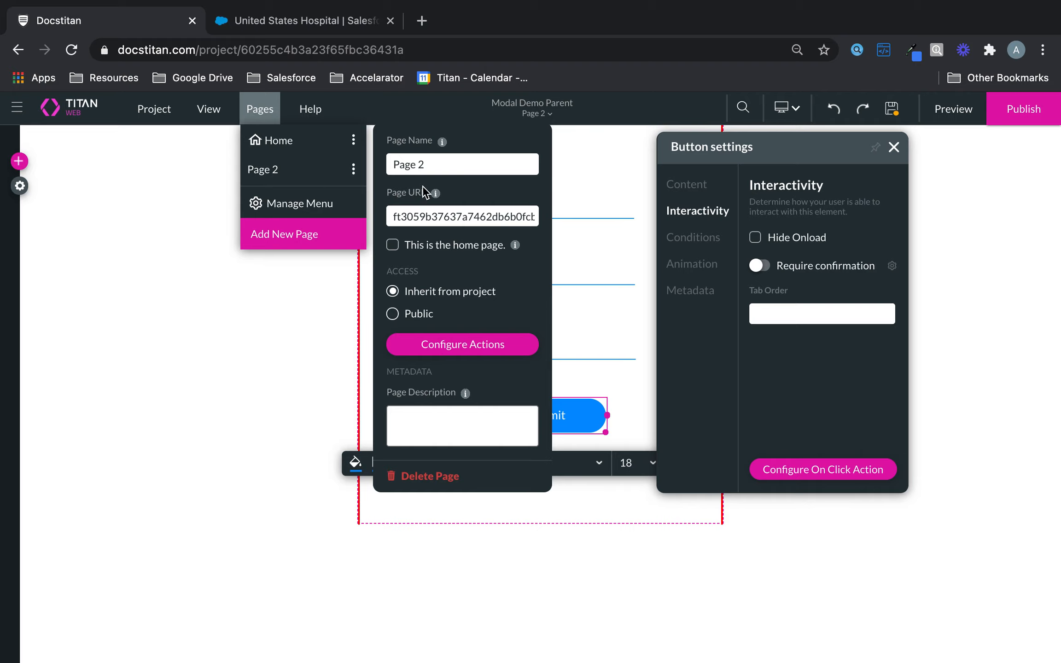
click(468, 343)
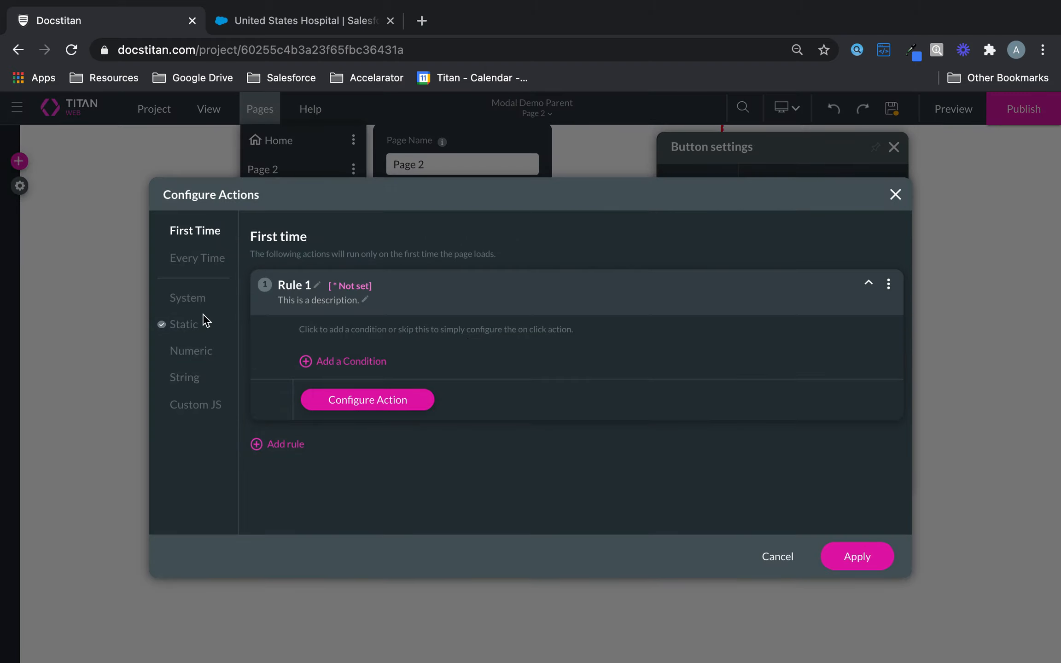
click(198, 329)
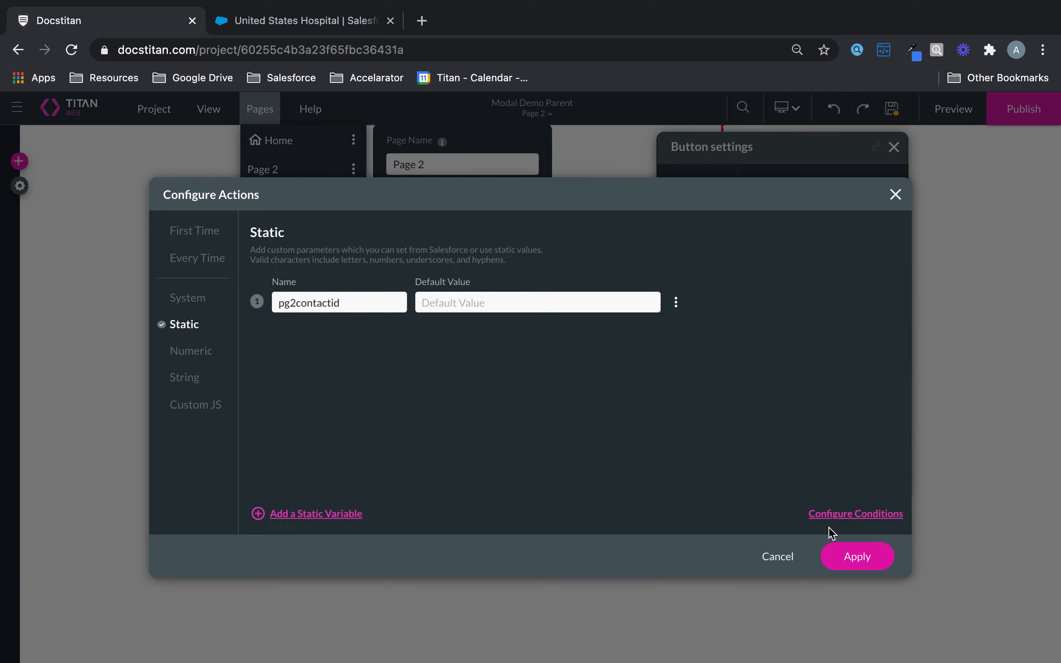
click(847, 516)
click(442, 310)
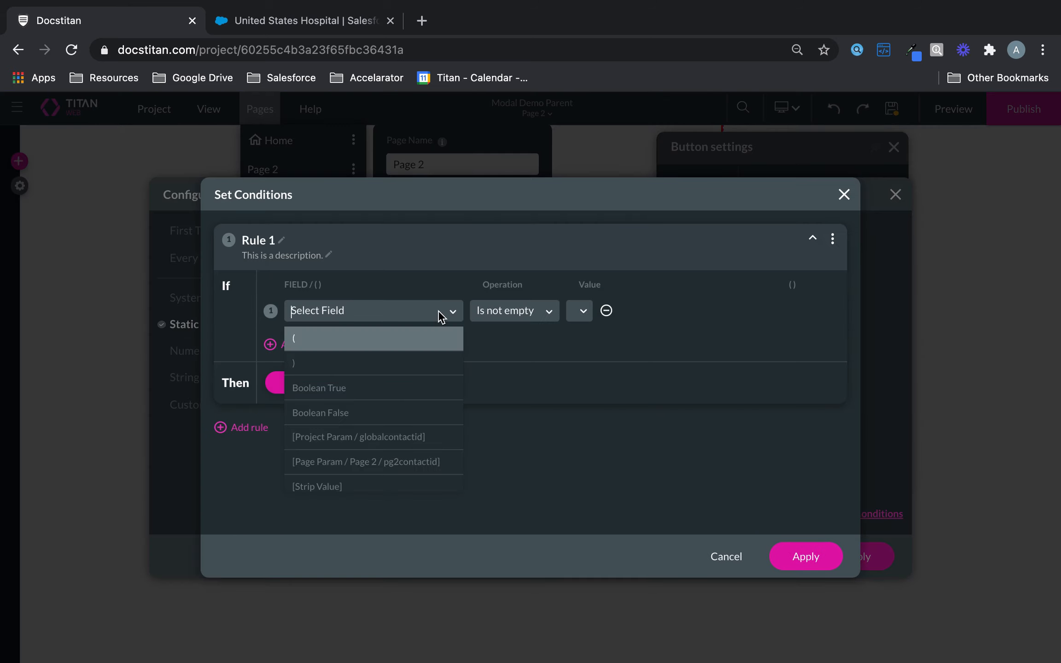
click(417, 463)
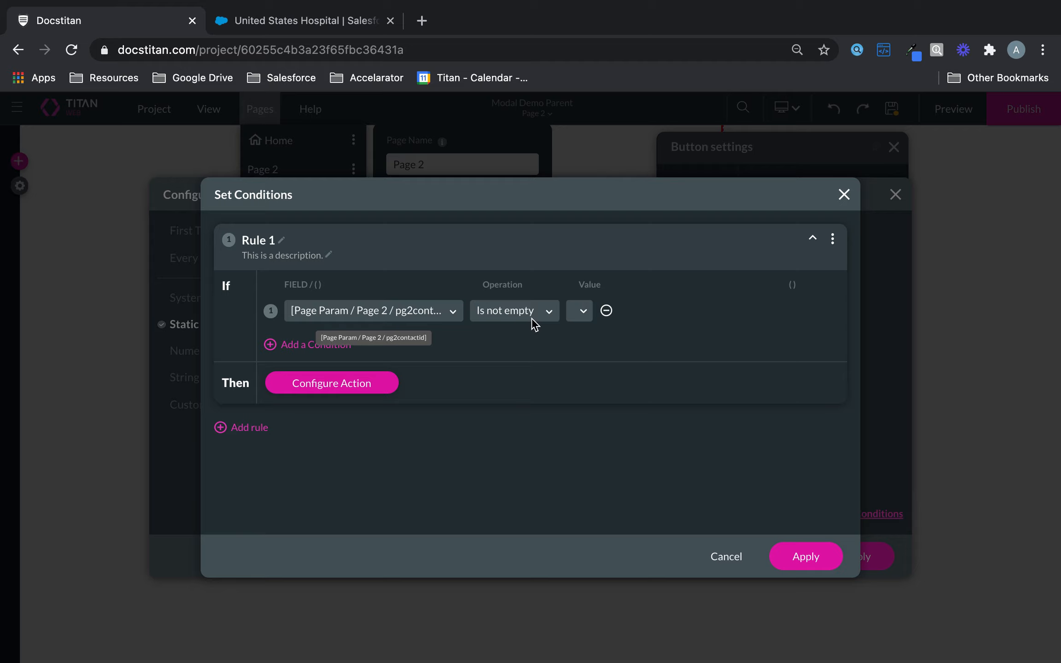
click(345, 389)
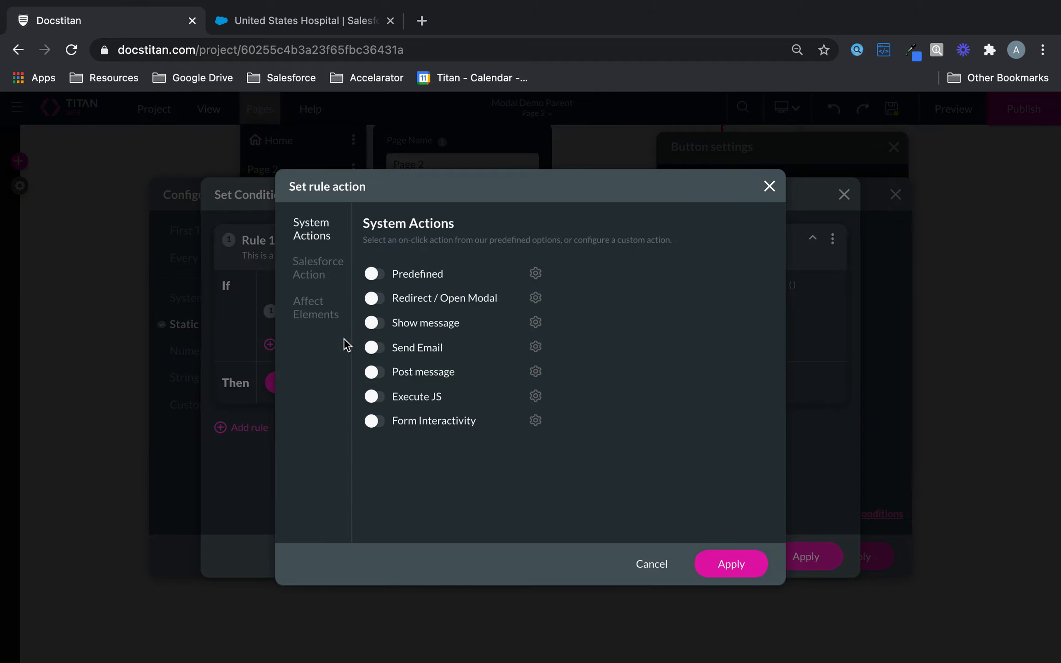
Choose Set Parent Parameters as Rule 1's predefined action.
click(383, 275)
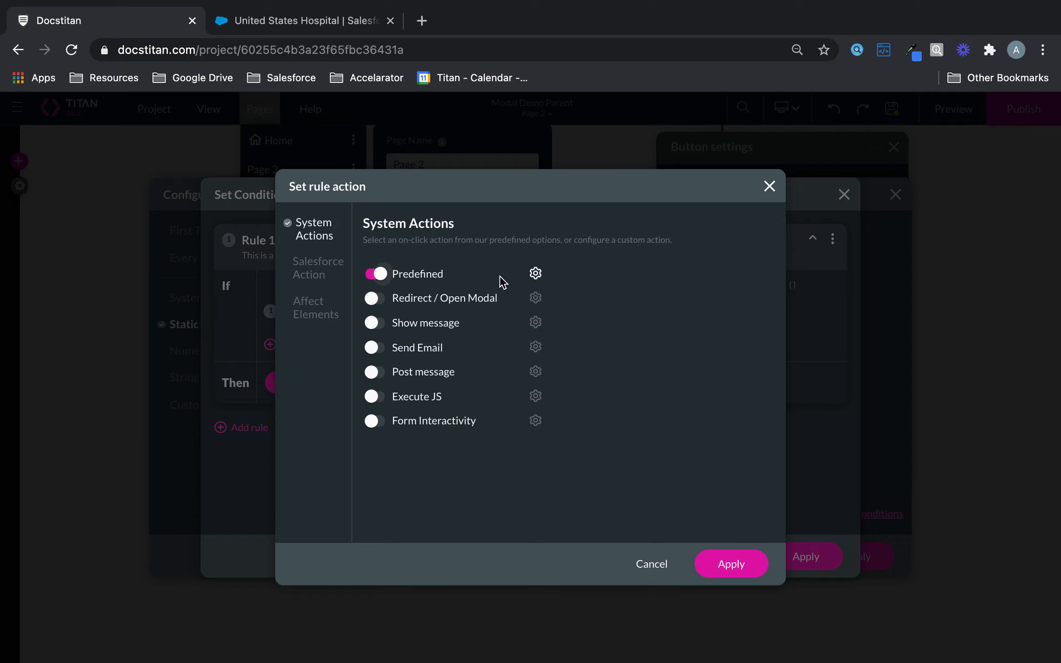
click(535, 273)
click(515, 362)
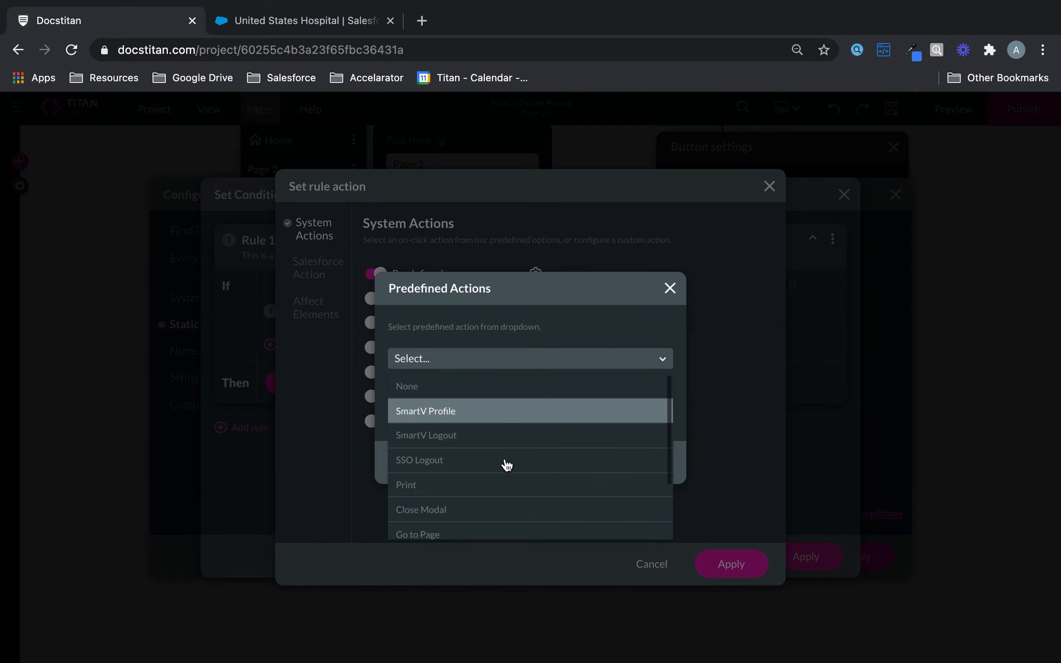
scroll(504, 462, down, 3)
click(499, 479)
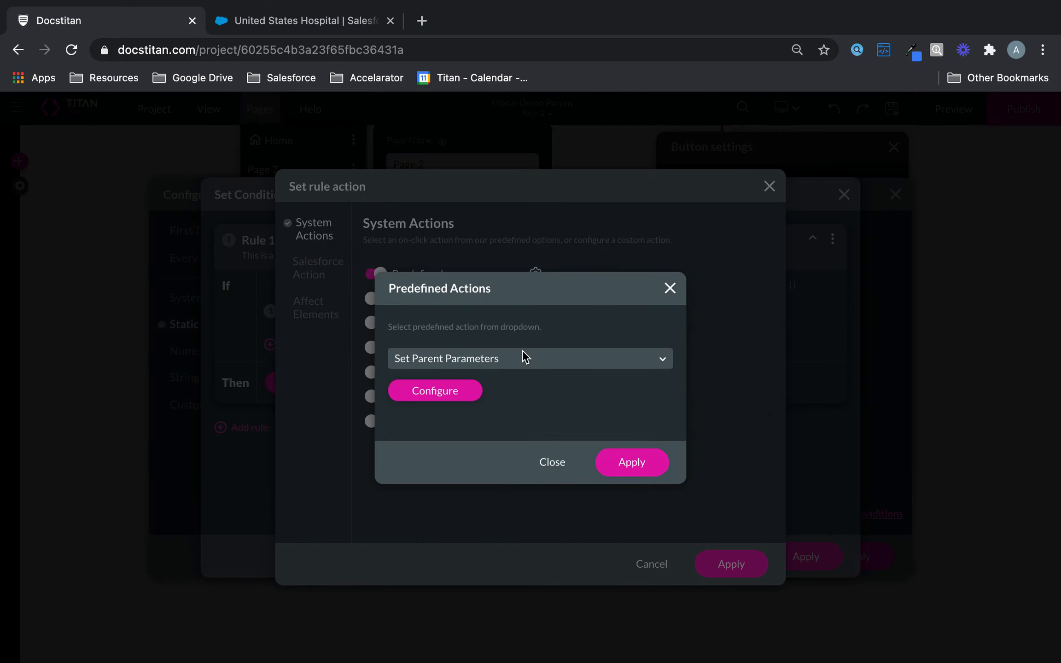
Add parameter globalcontactid with Method Field and Value Page 2 pg2contactid, then apply.
click(465, 391)
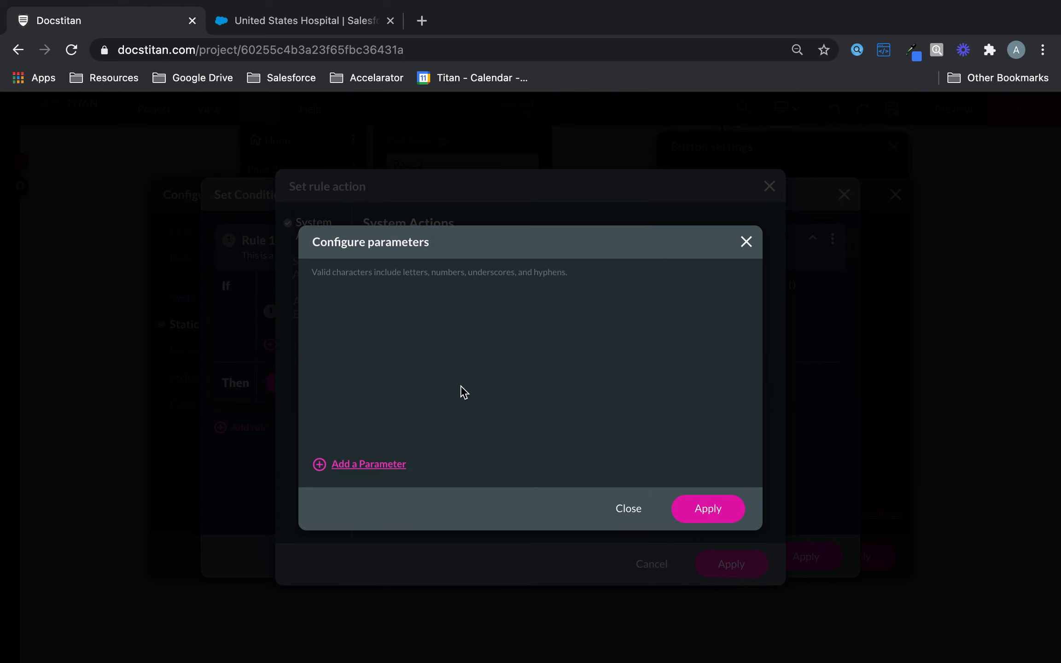
click(383, 460)
click(409, 311)
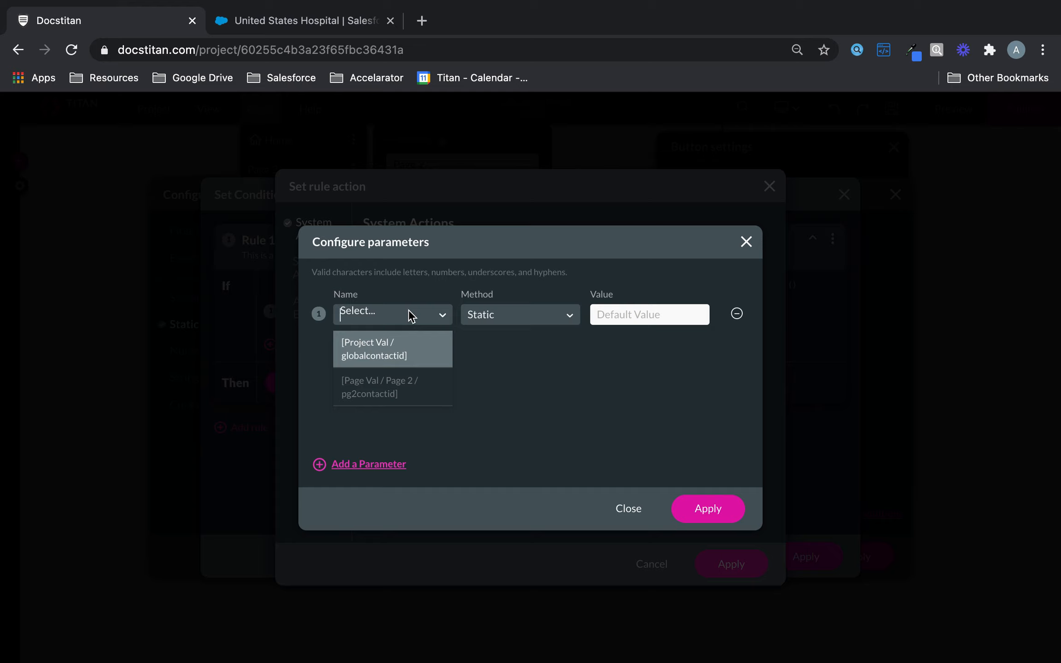
click(408, 353)
click(555, 318)
click(510, 368)
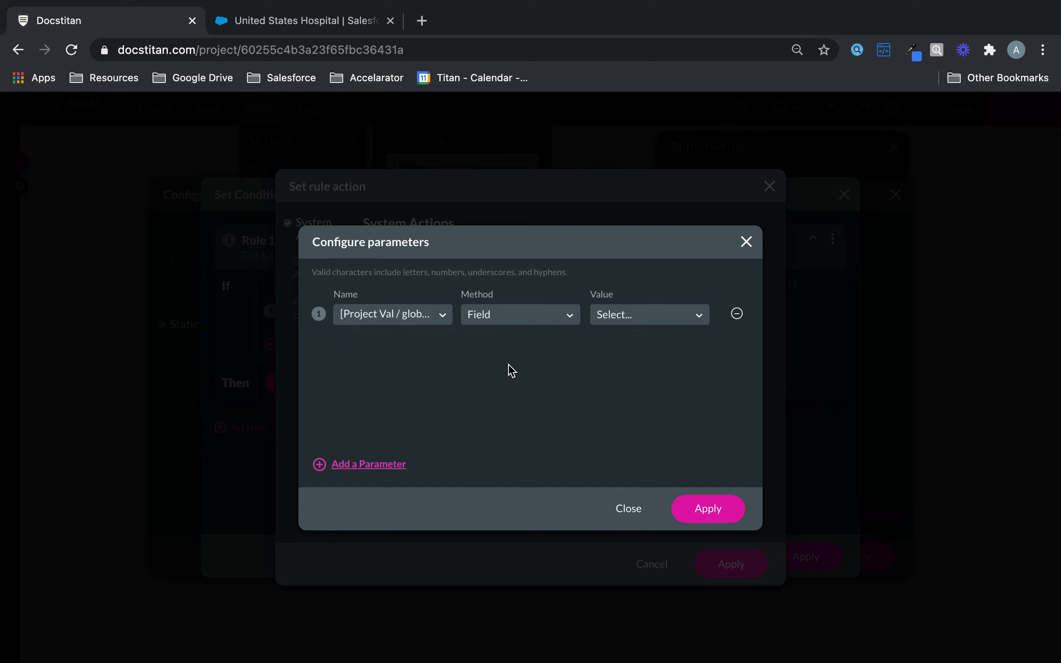
click(643, 316)
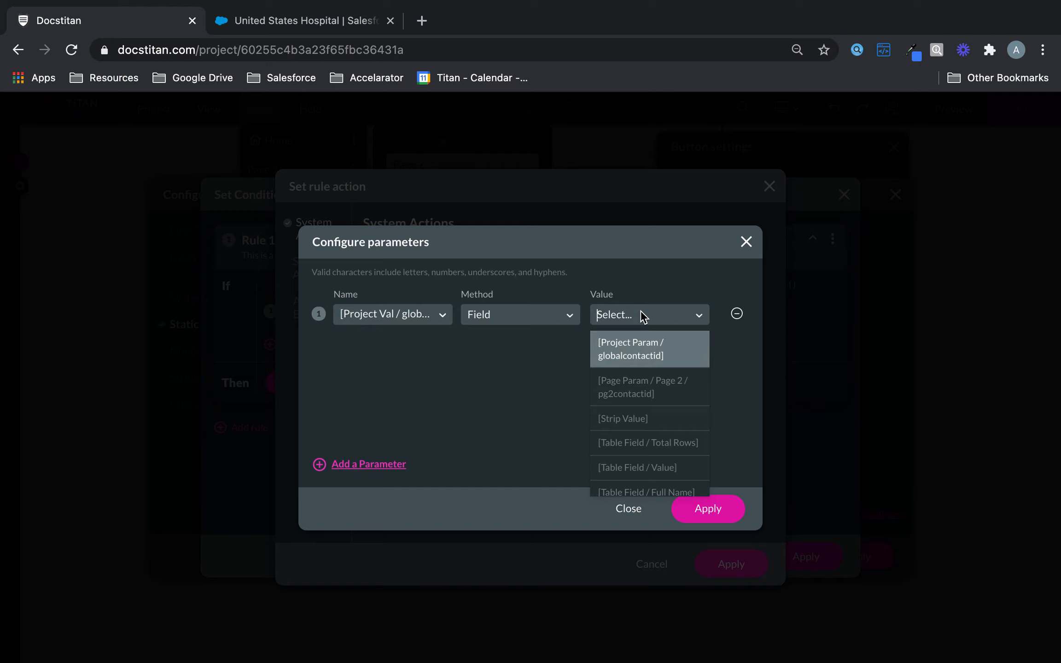
click(658, 391)
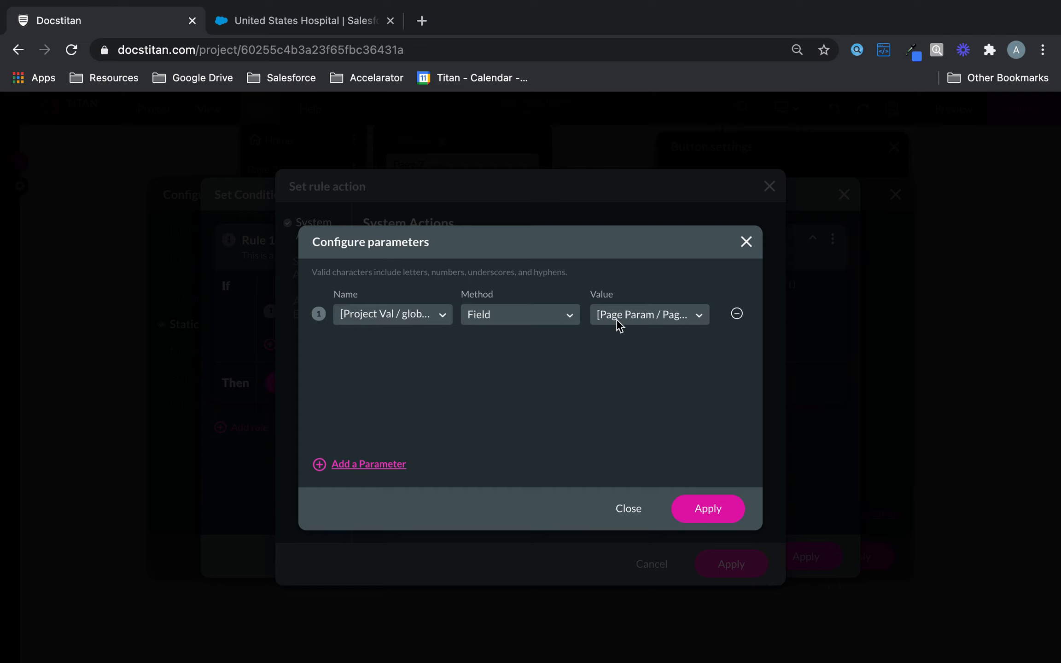
click(636, 322)
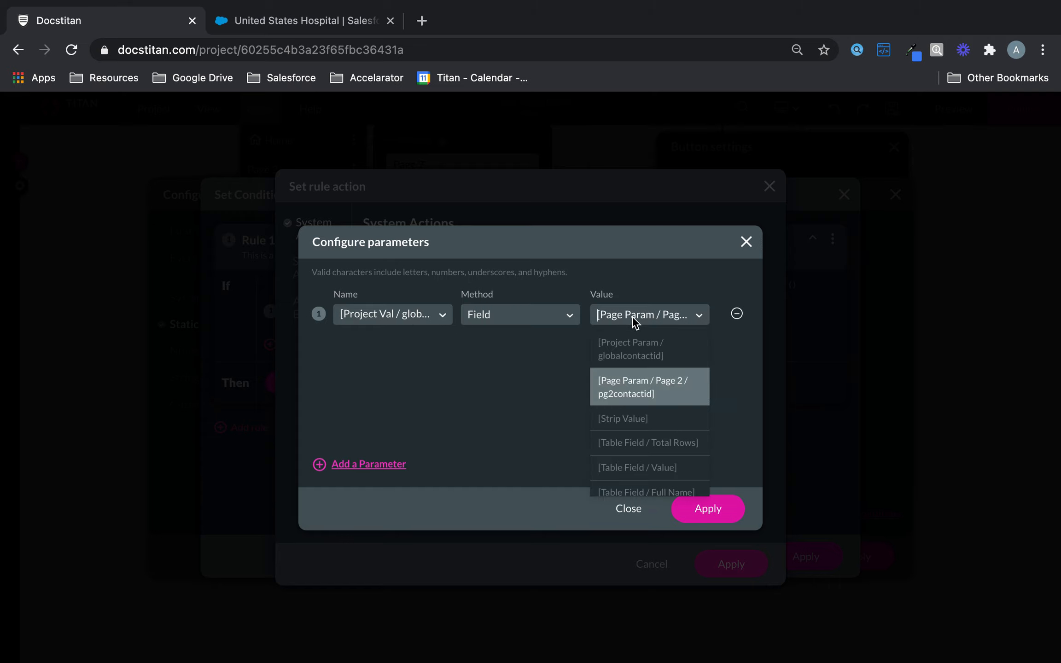
click(661, 386)
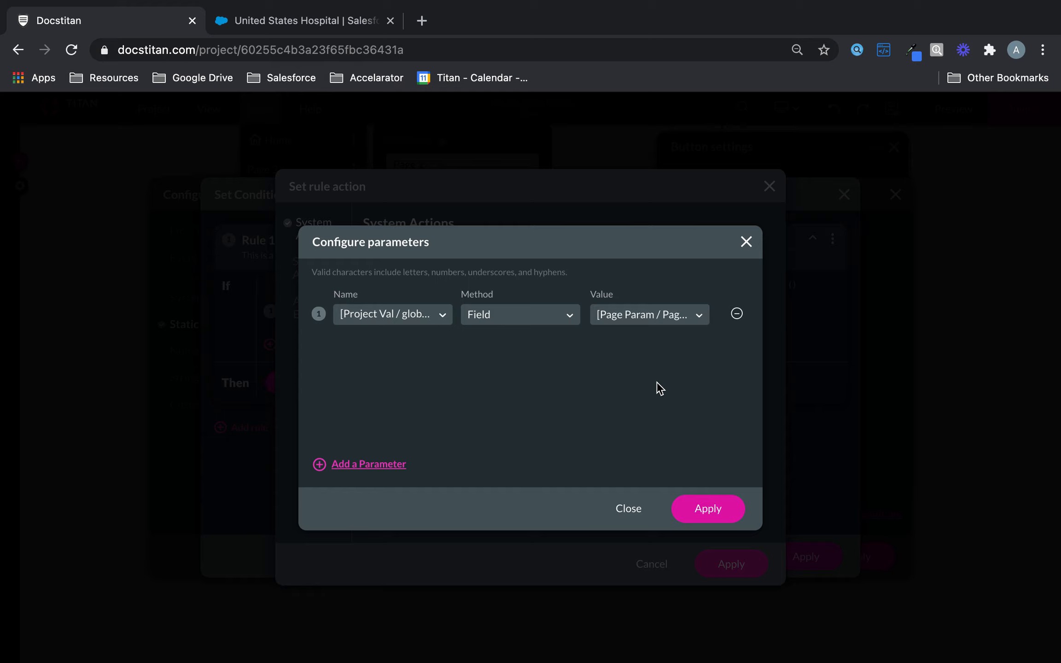
click(705, 507)
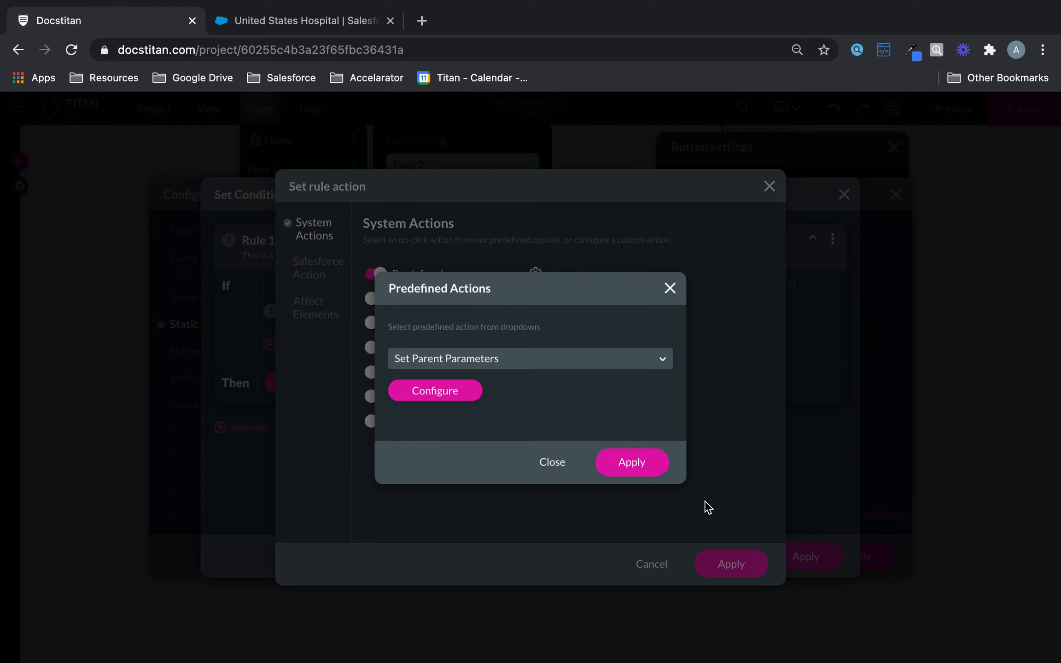
click(636, 458)
Apply Rule 1's action and clone Rule 1 as Rule 2.
click(733, 556)
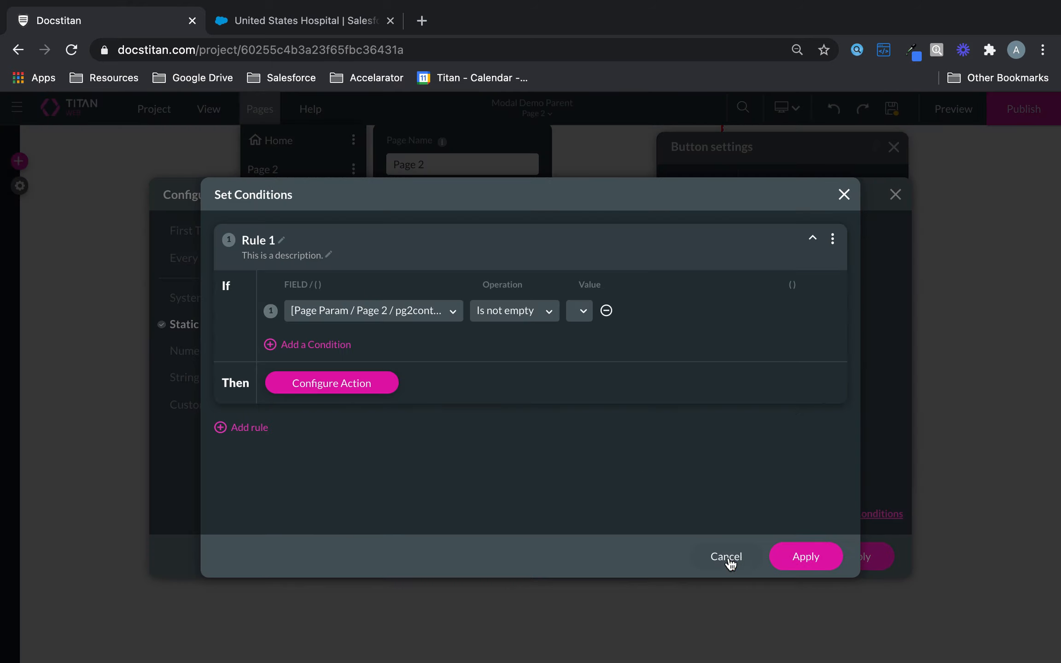
click(832, 238)
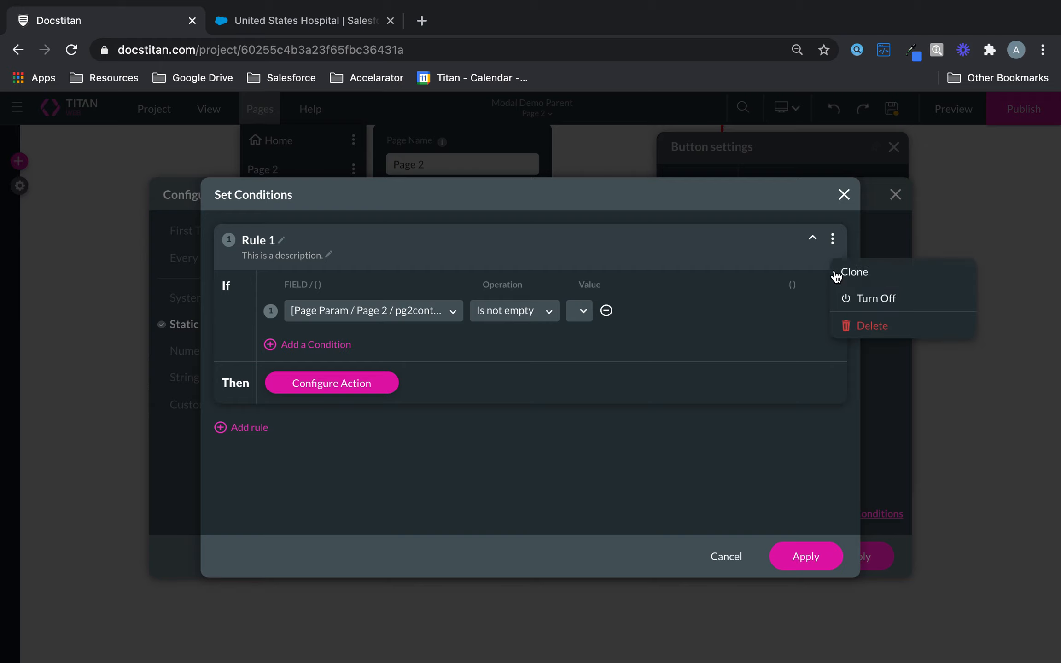
click(858, 276)
Set Rule 2's predefined action to Close Modal and apply all rule dialogs.
scroll(723, 455, down, 3)
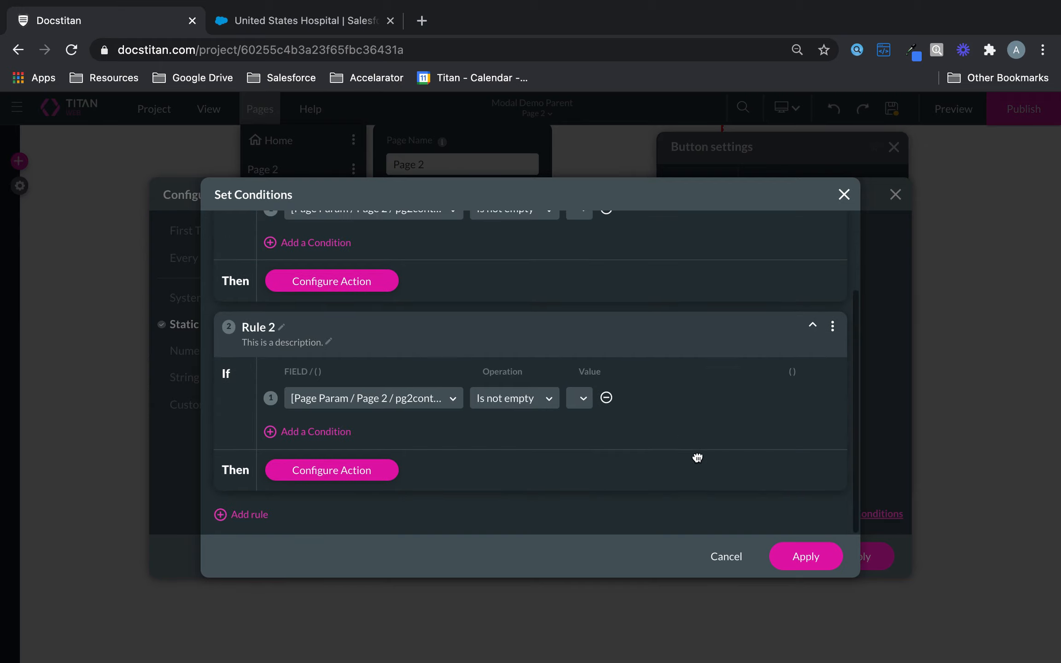
click(361, 480)
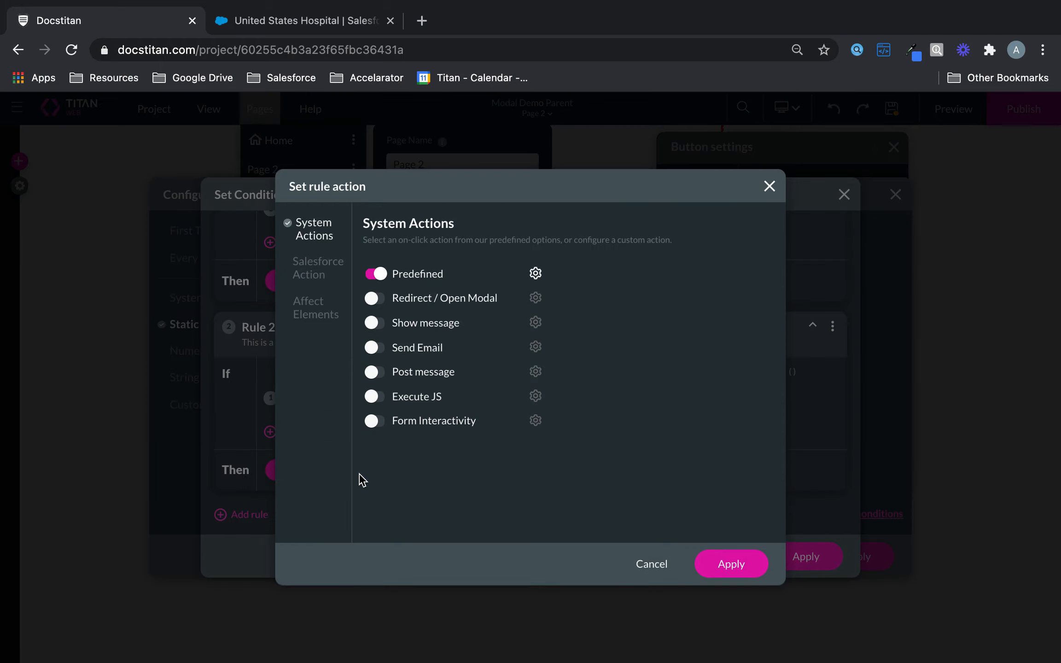
click(536, 276)
click(506, 361)
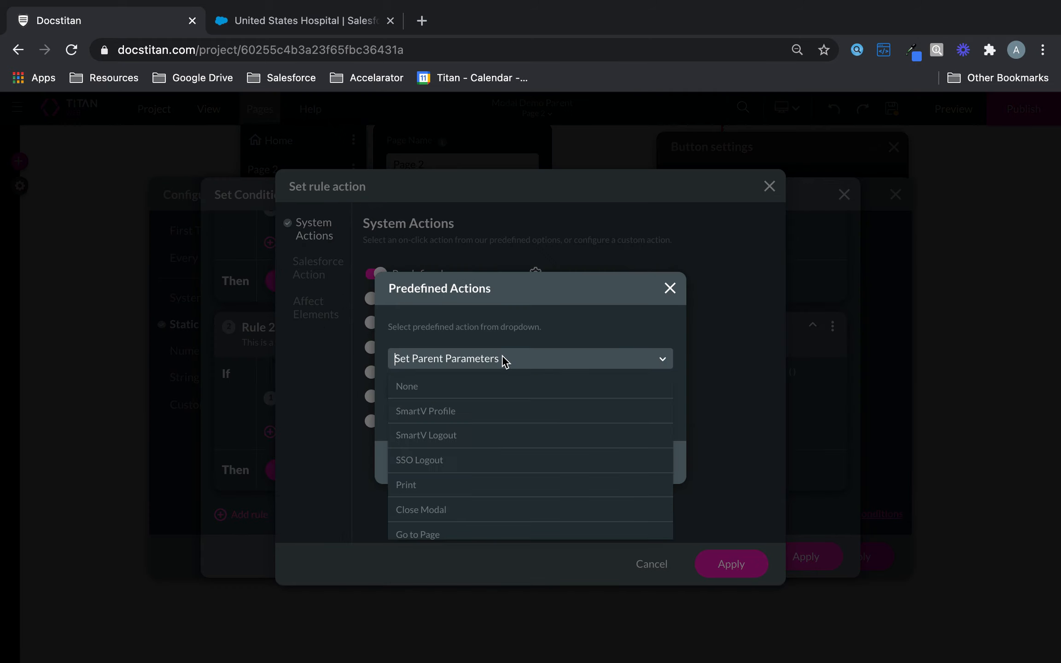
click(464, 519)
click(622, 466)
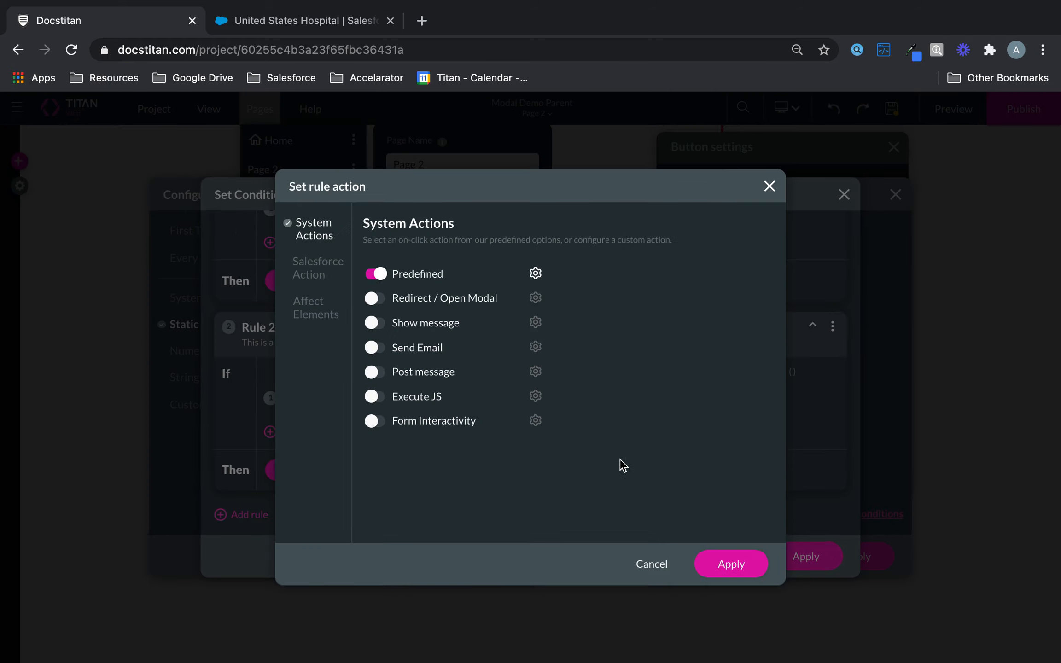
click(732, 570)
click(793, 553)
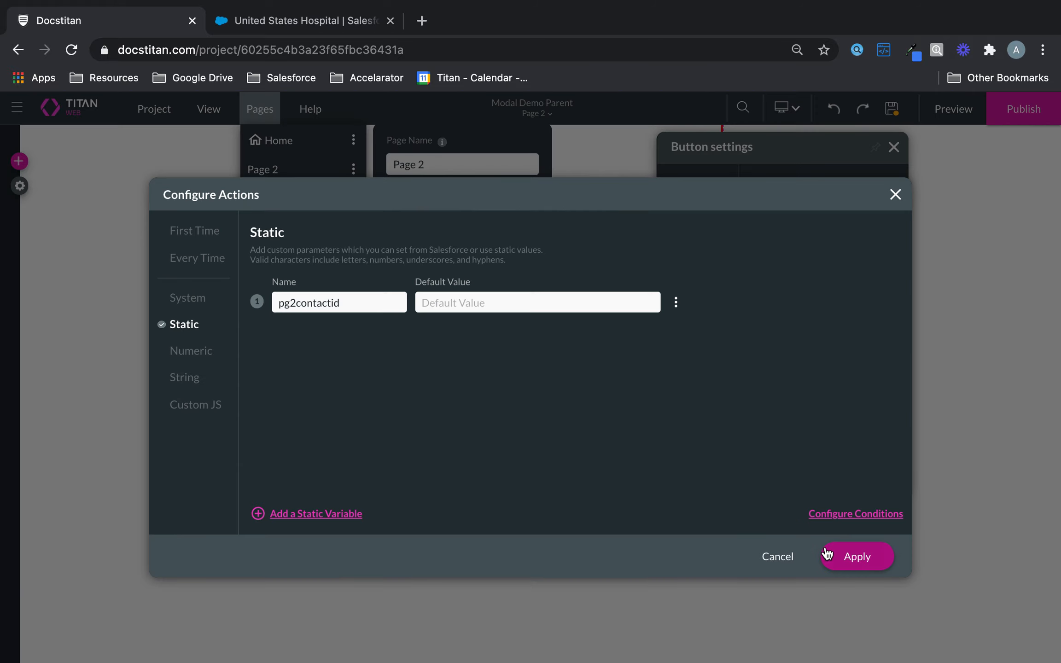
click(855, 557)
Close Page 2's settings, save the project, and switch the canvas to the Home page.
click(894, 116)
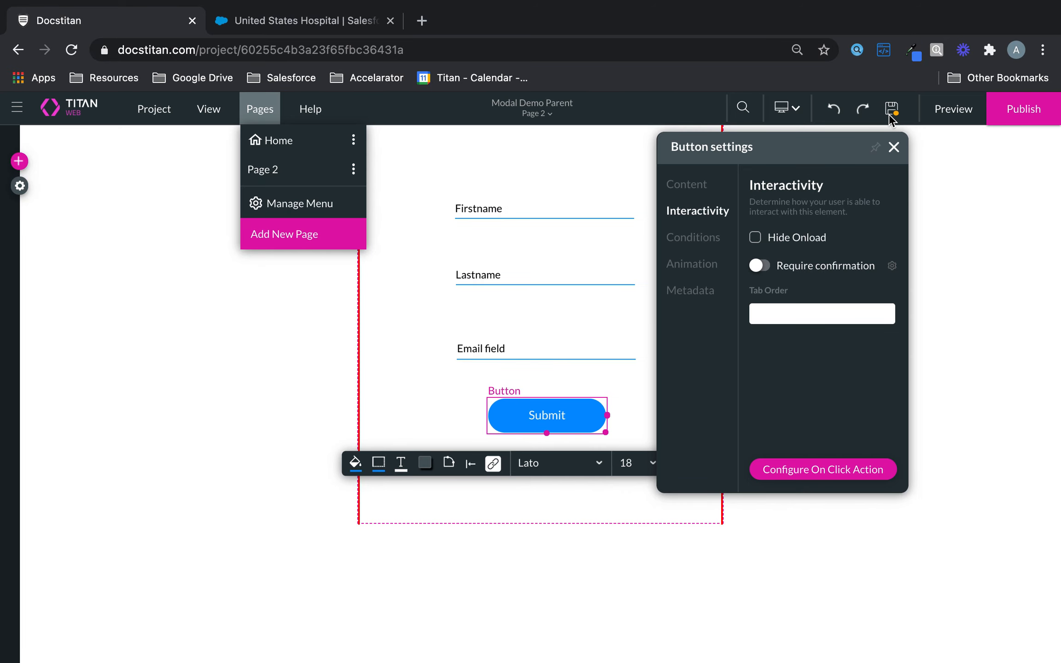
click(893, 111)
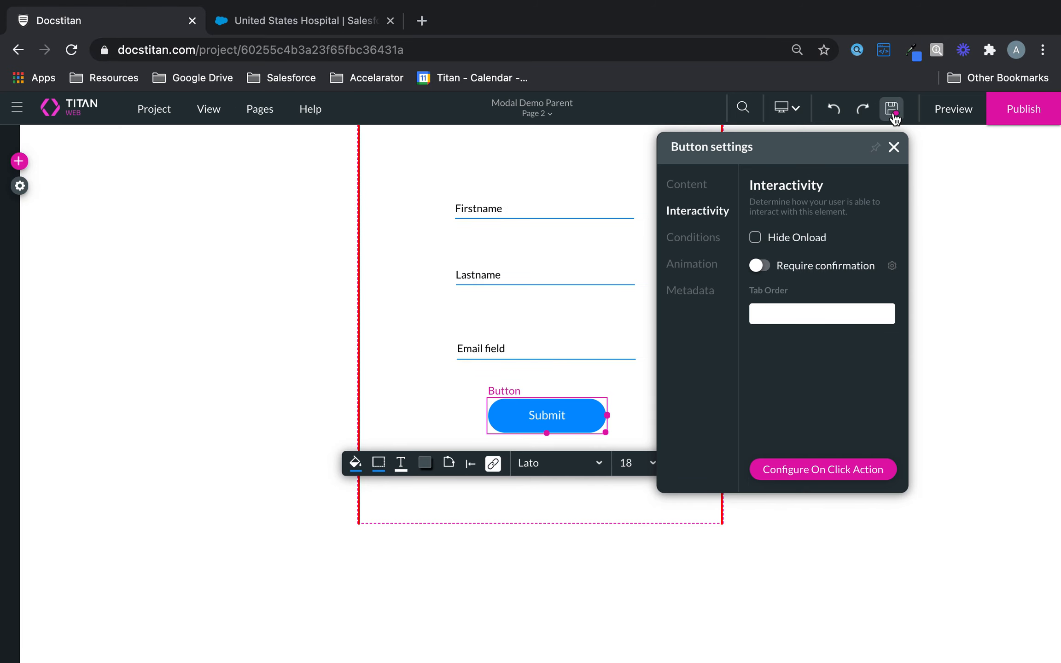
click(894, 113)
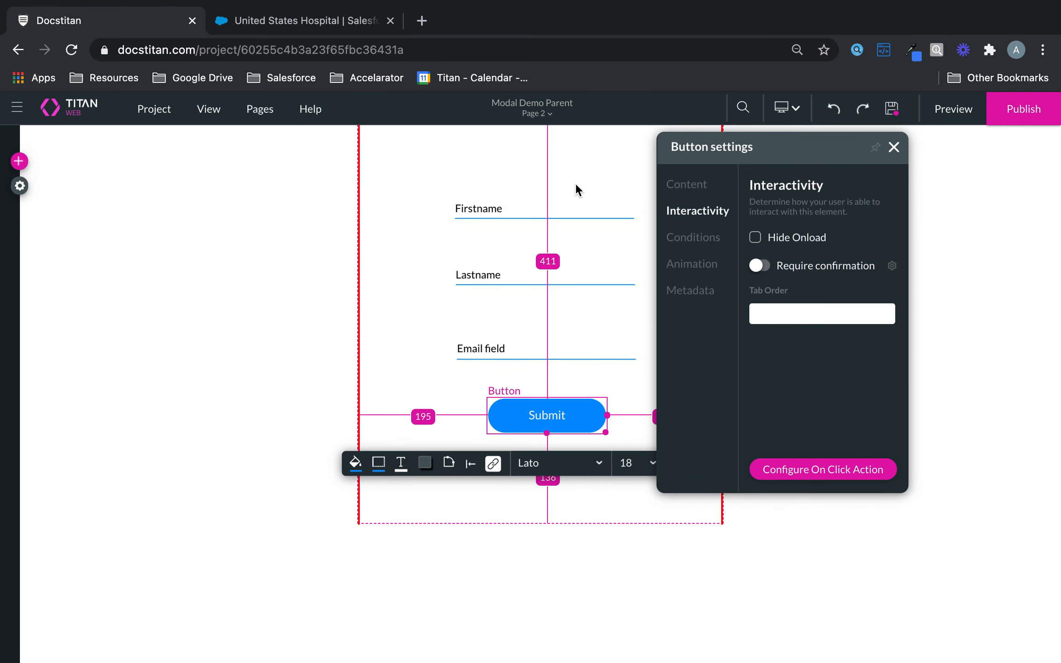
click(547, 111)
click(403, 123)
click(548, 114)
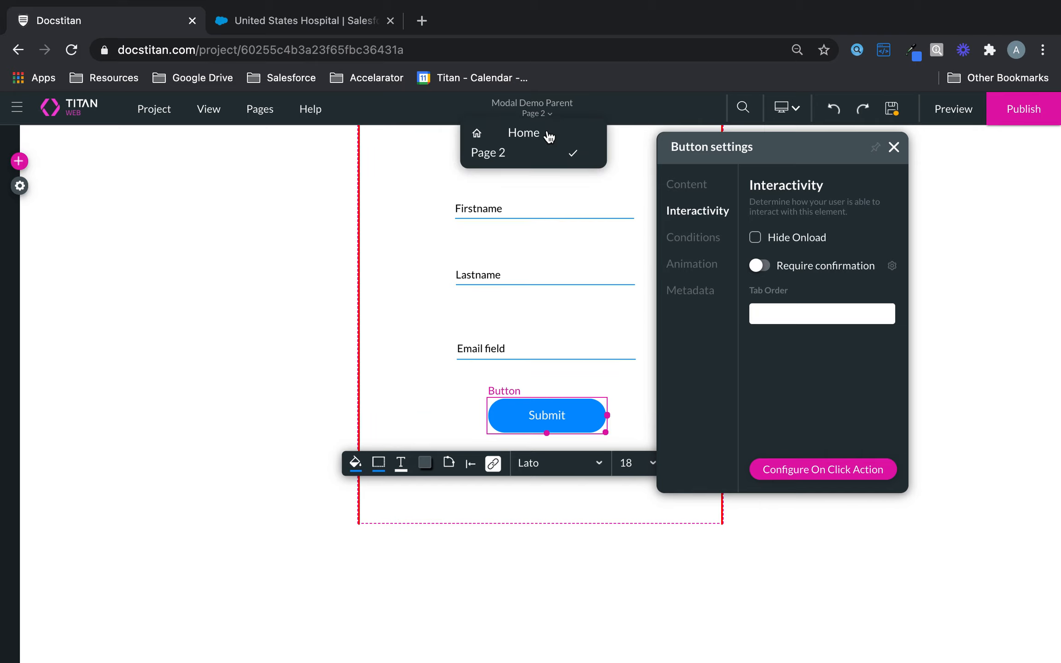
click(549, 135)
Start an On Click action rule for the Create New Contact button.
click(685, 190)
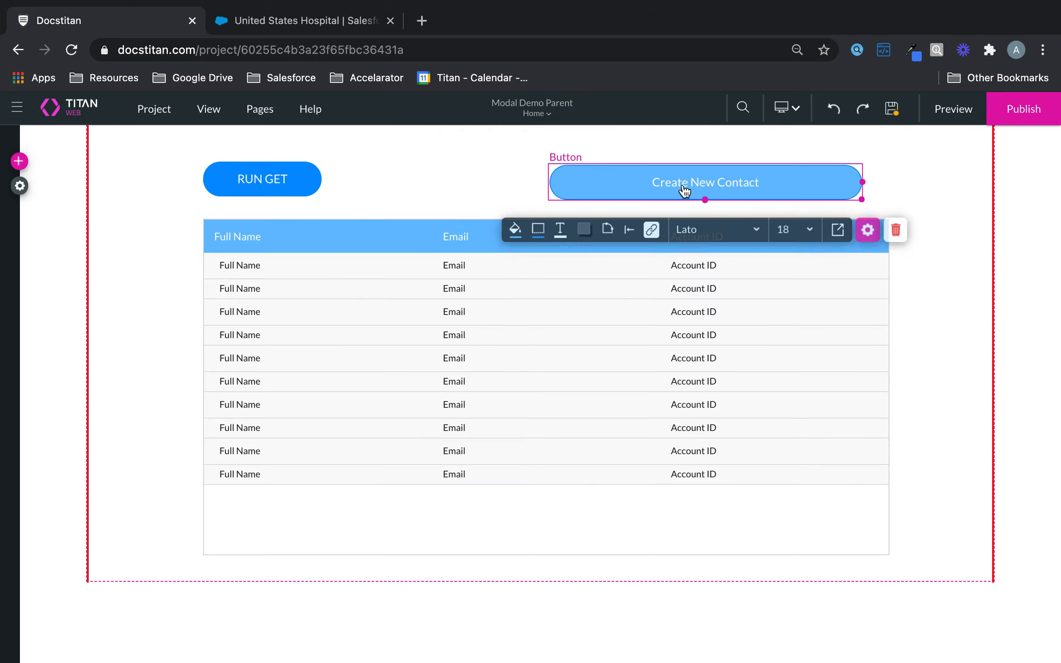
click(868, 229)
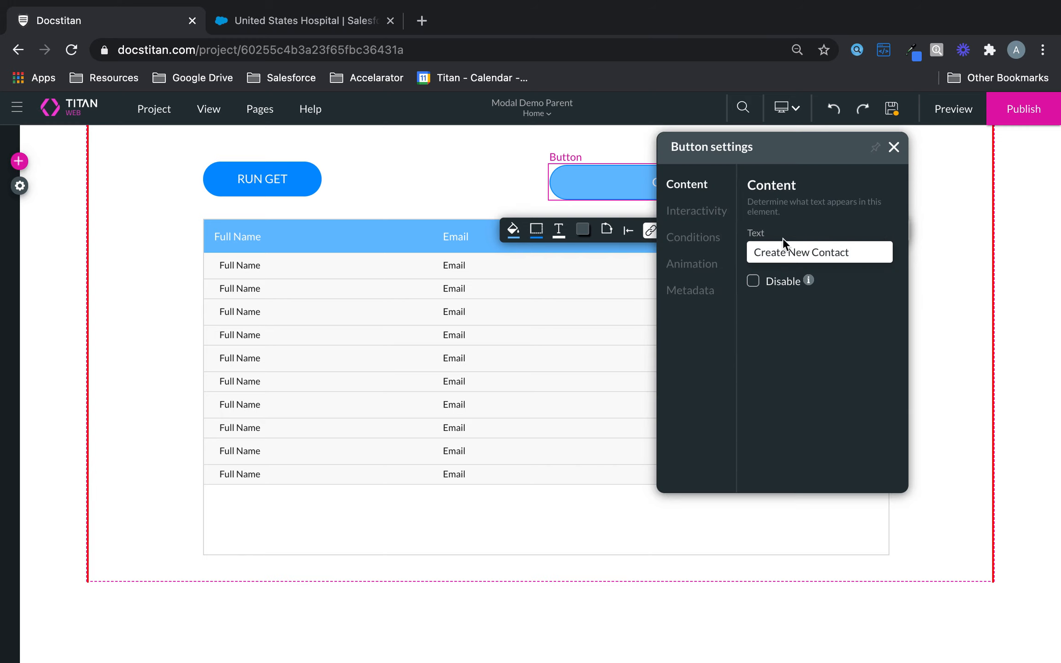
click(689, 213)
click(800, 468)
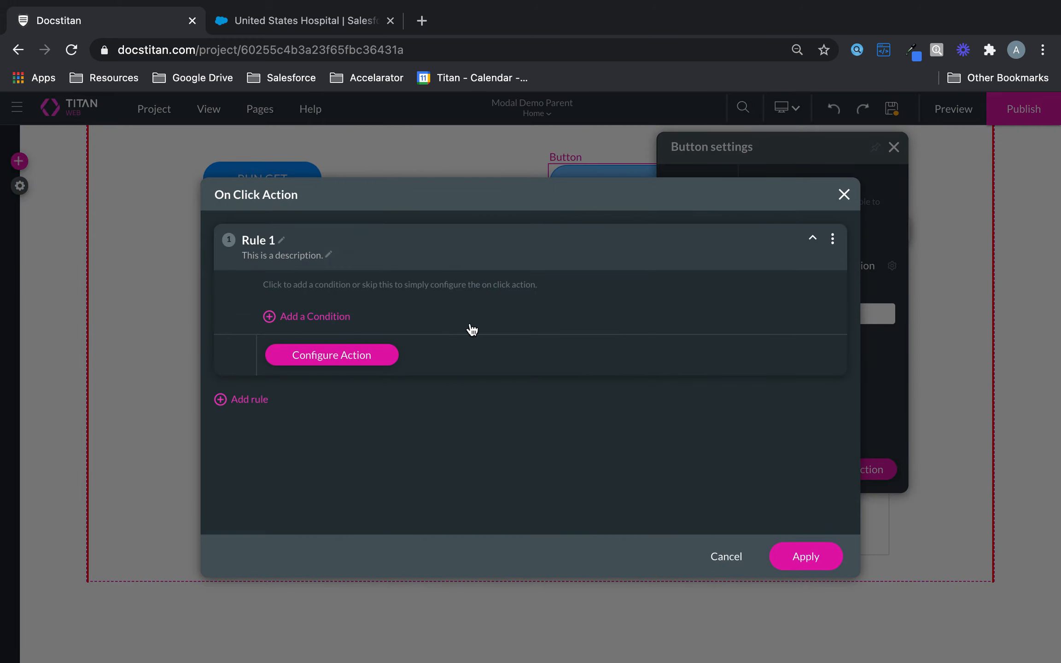
click(362, 364)
Try the predefined action option, then back out and turn it off.
click(372, 278)
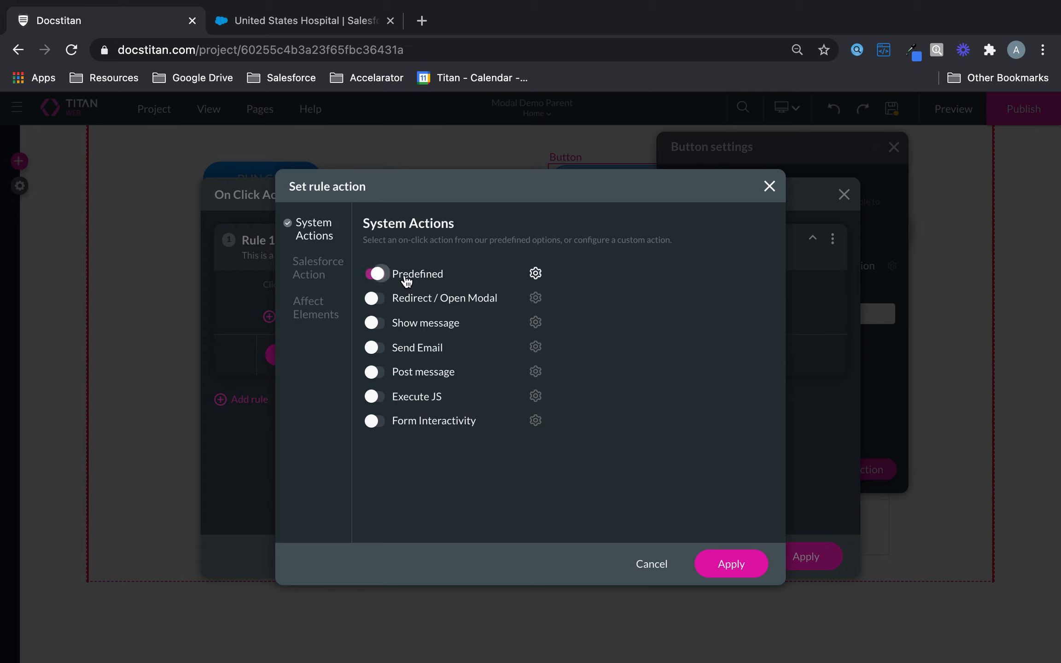
click(535, 273)
click(492, 360)
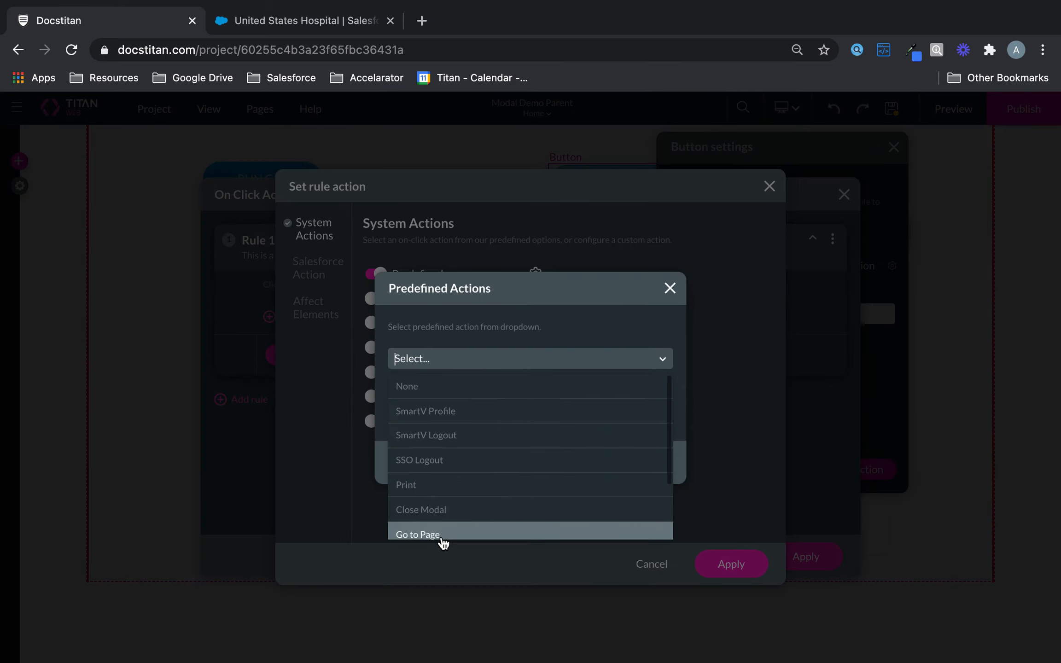
click(670, 289)
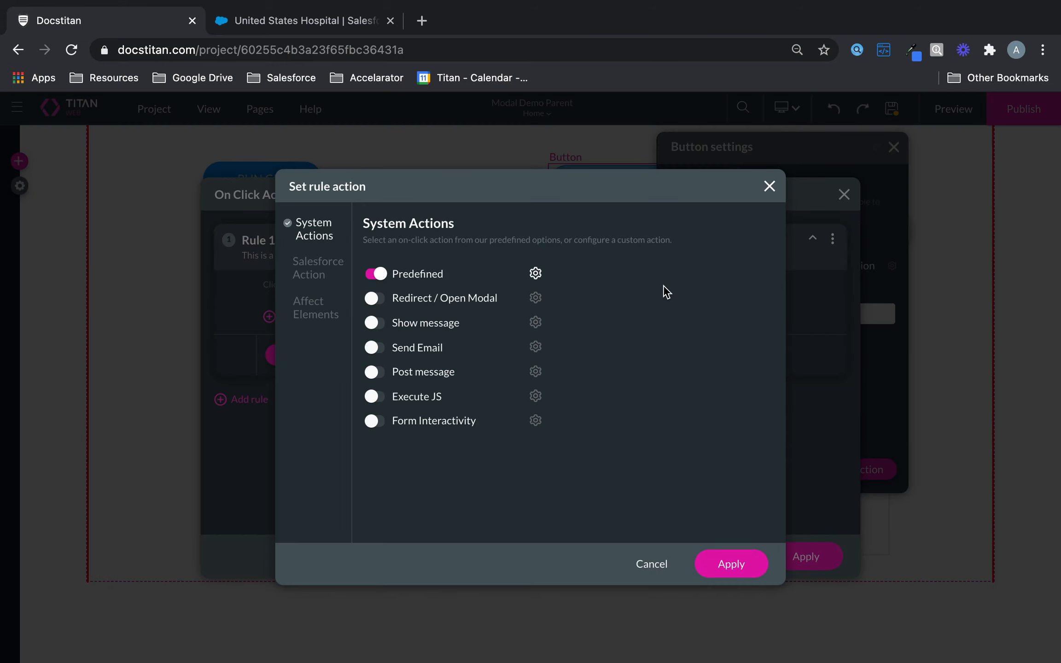
click(378, 273)
Redirect the click to open Page 2 as an 800 × 500 modal and apply it.
click(380, 300)
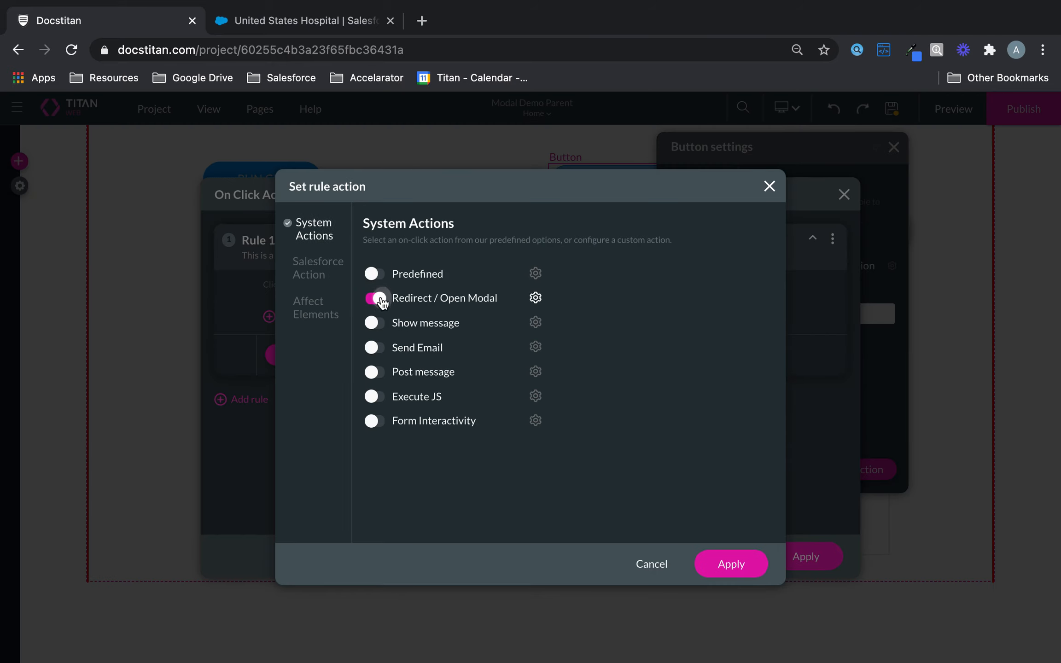
click(536, 298)
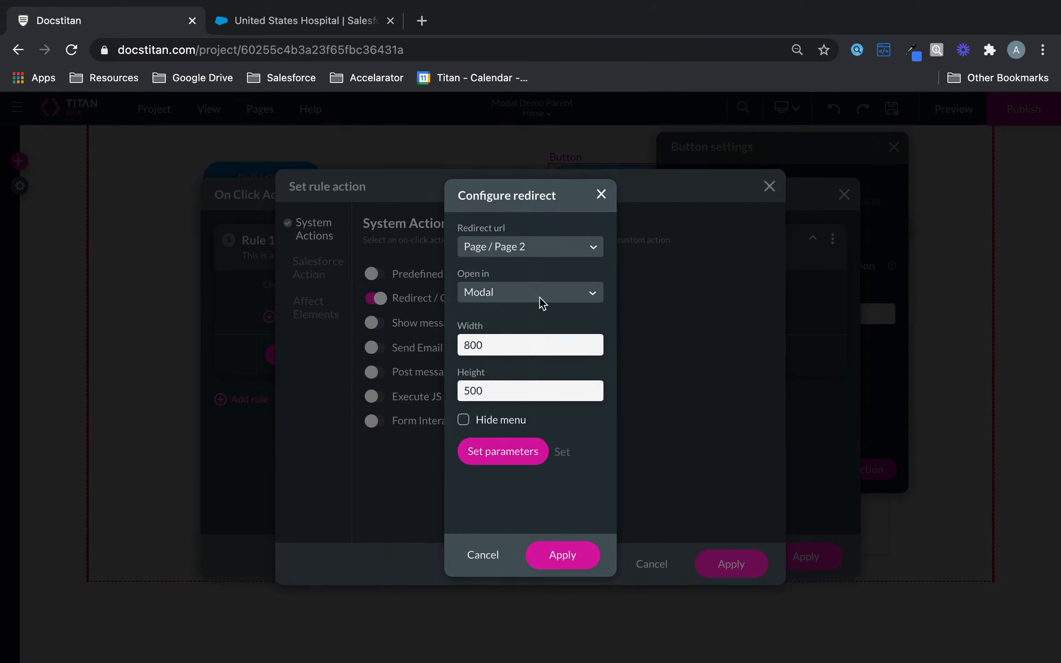
click(544, 242)
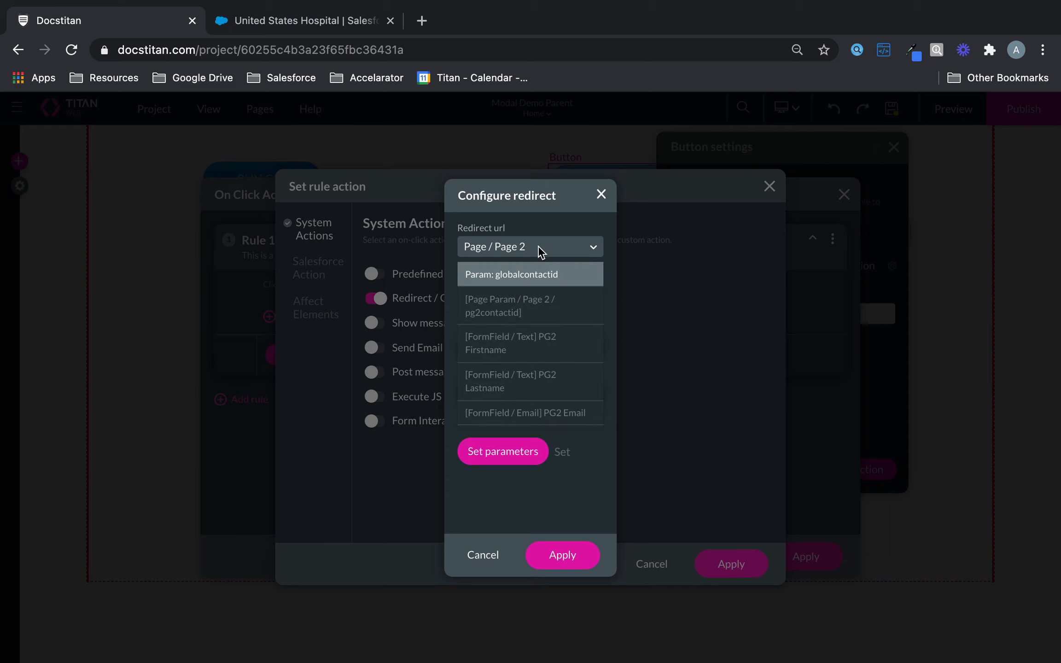
click(546, 222)
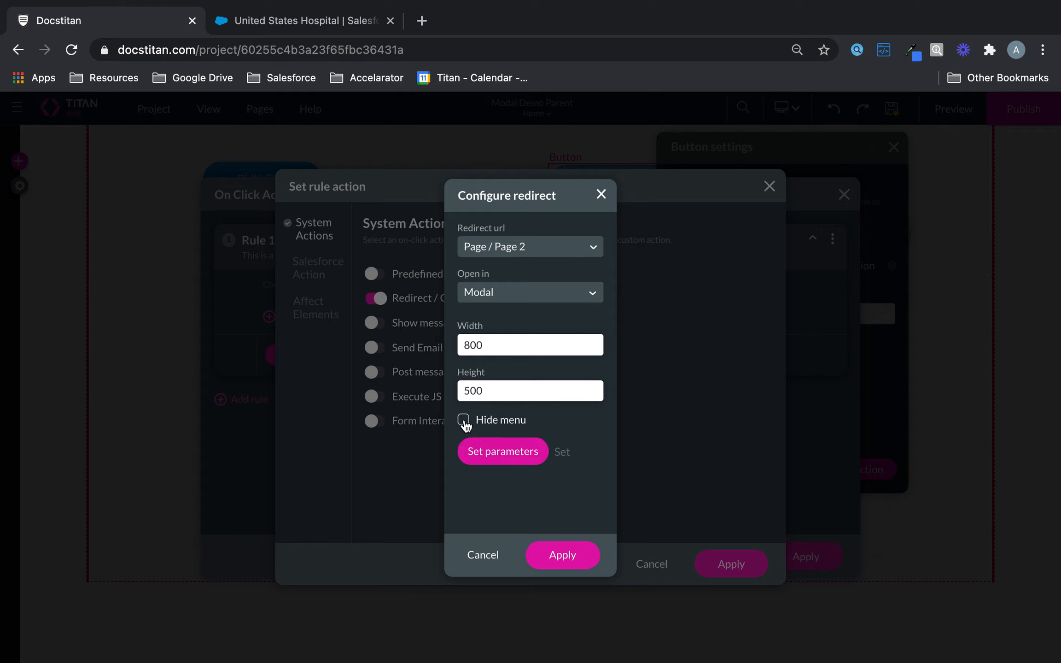
click(562, 557)
click(732, 563)
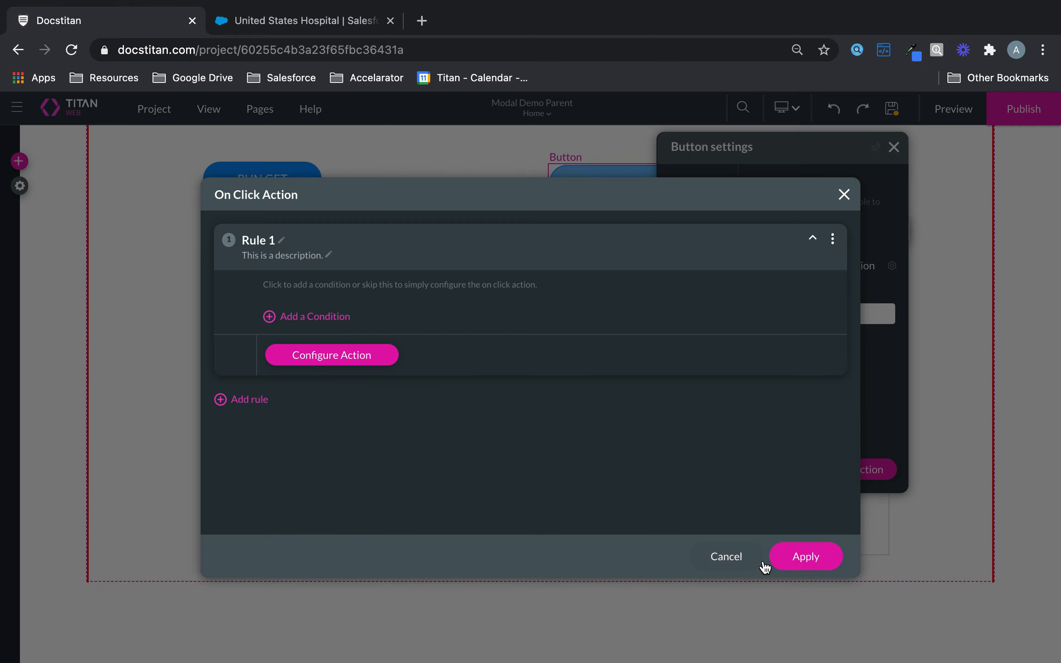
click(805, 558)
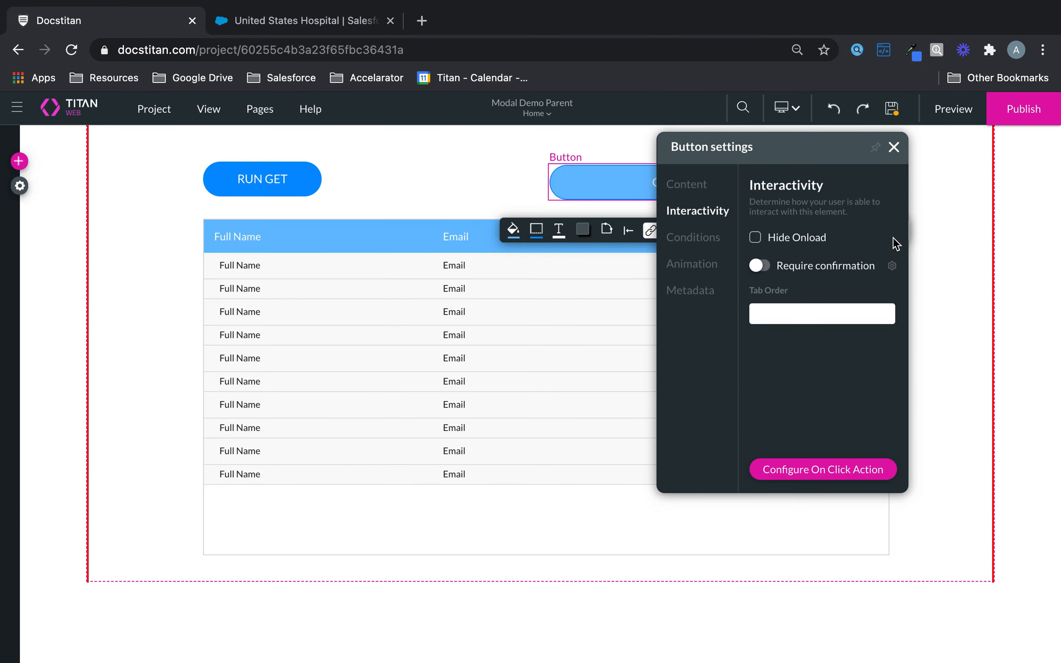
Save the project and go to the static custom variables in project settings.
click(893, 115)
click(19, 185)
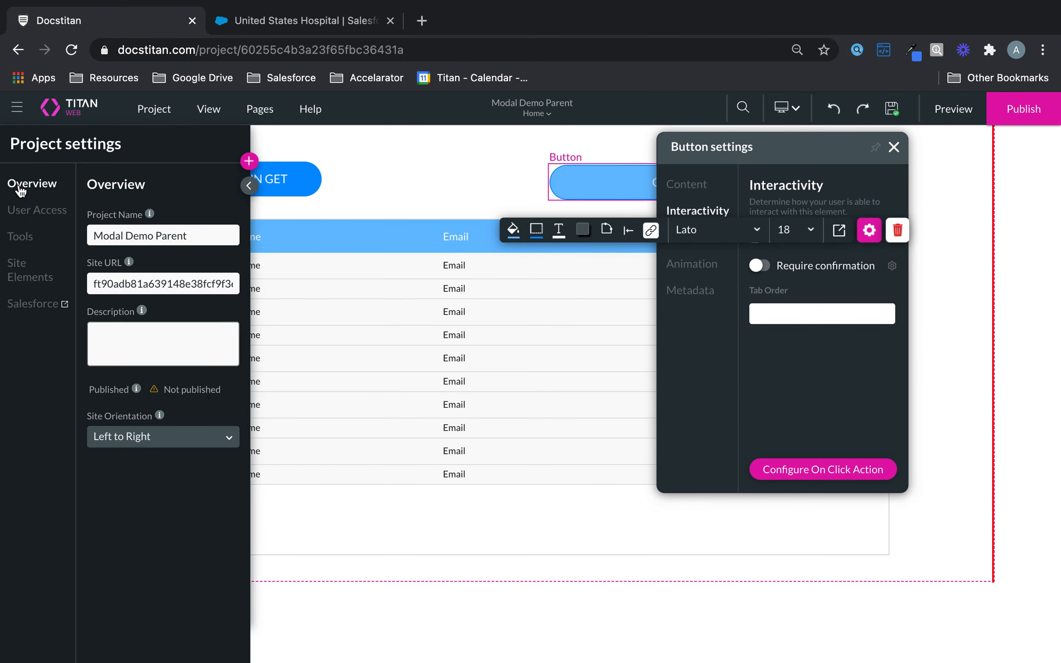
click(24, 244)
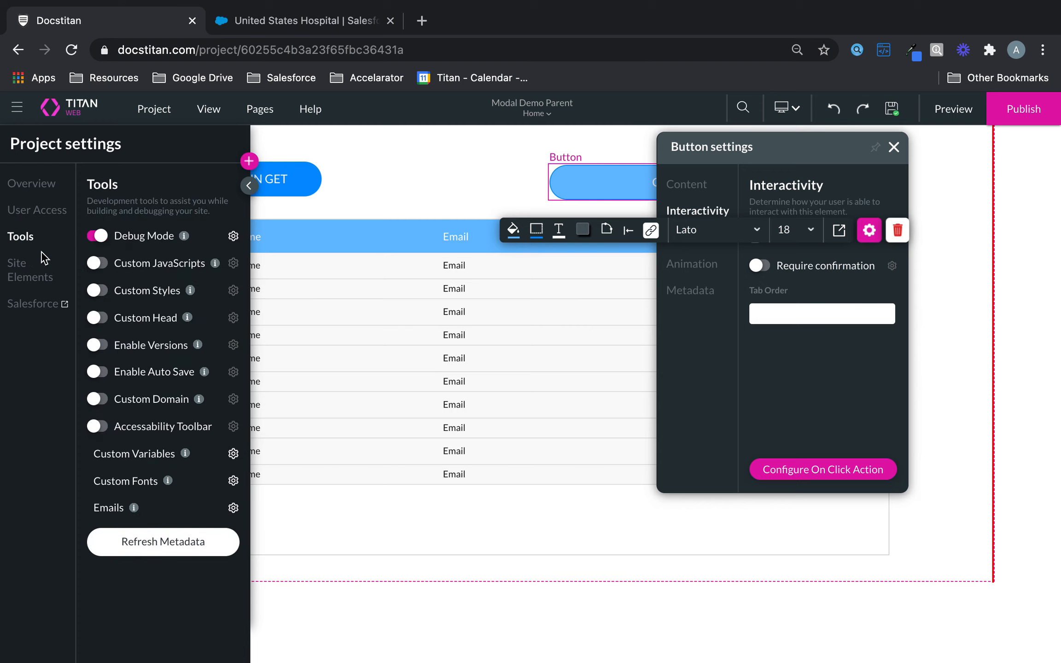
click(233, 453)
click(322, 243)
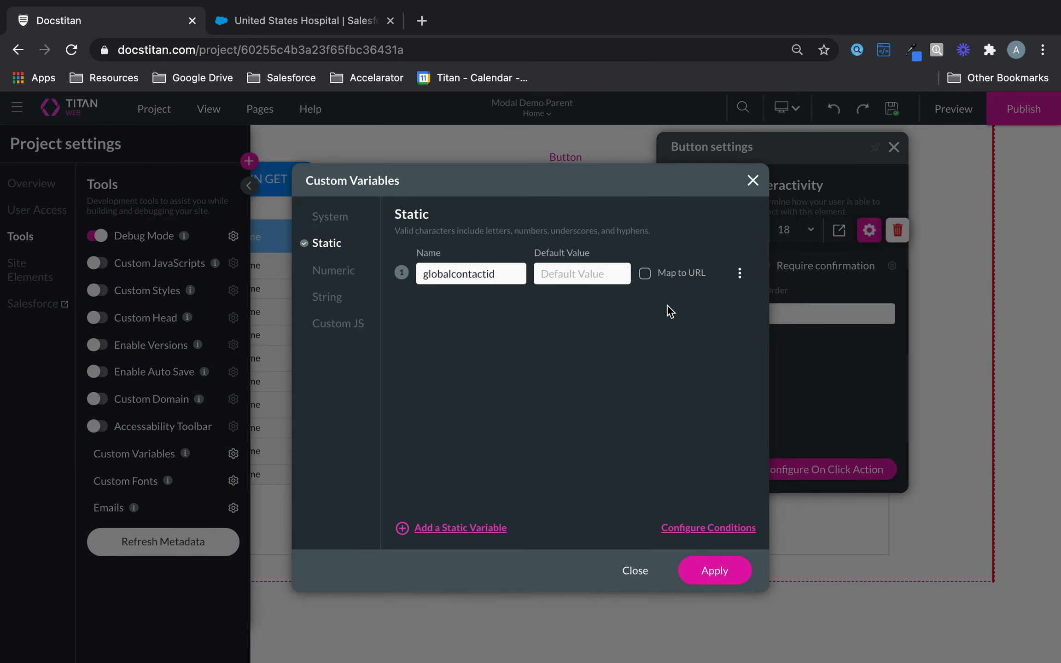
Add a condition: when globalcontactid is not empty, run the Salesforce Contact get; apply everything.
click(740, 274)
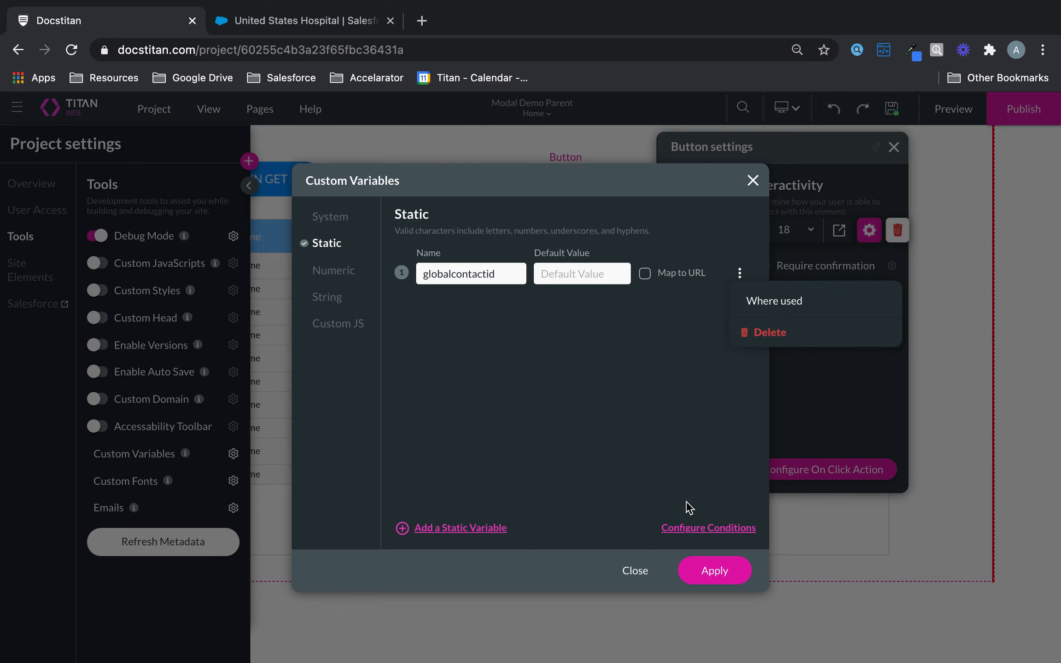
click(691, 528)
click(414, 319)
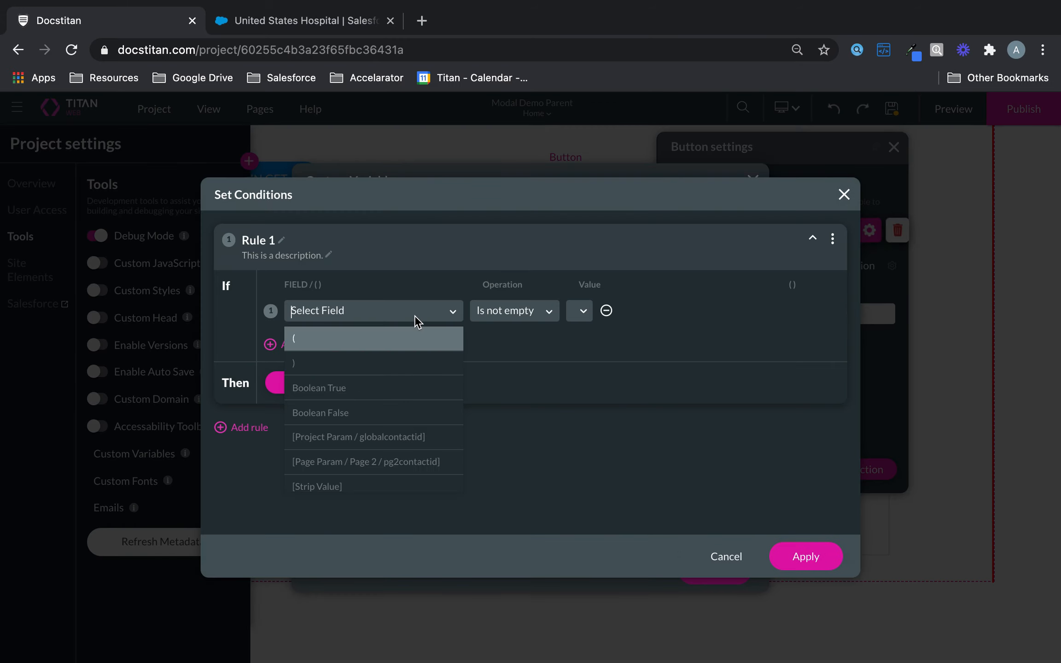
click(399, 438)
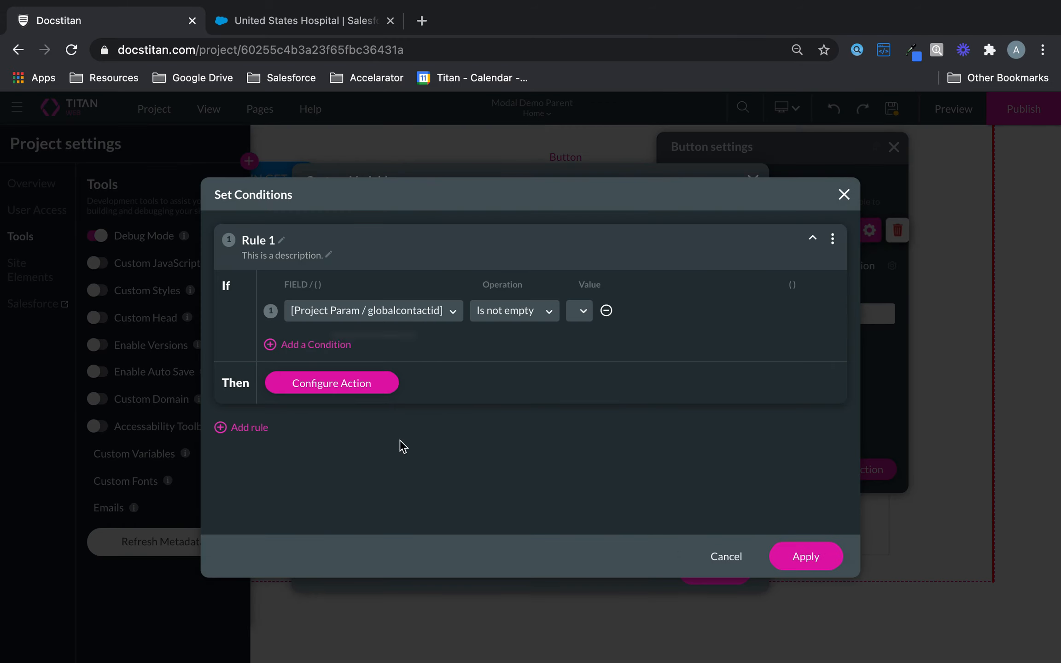
click(359, 397)
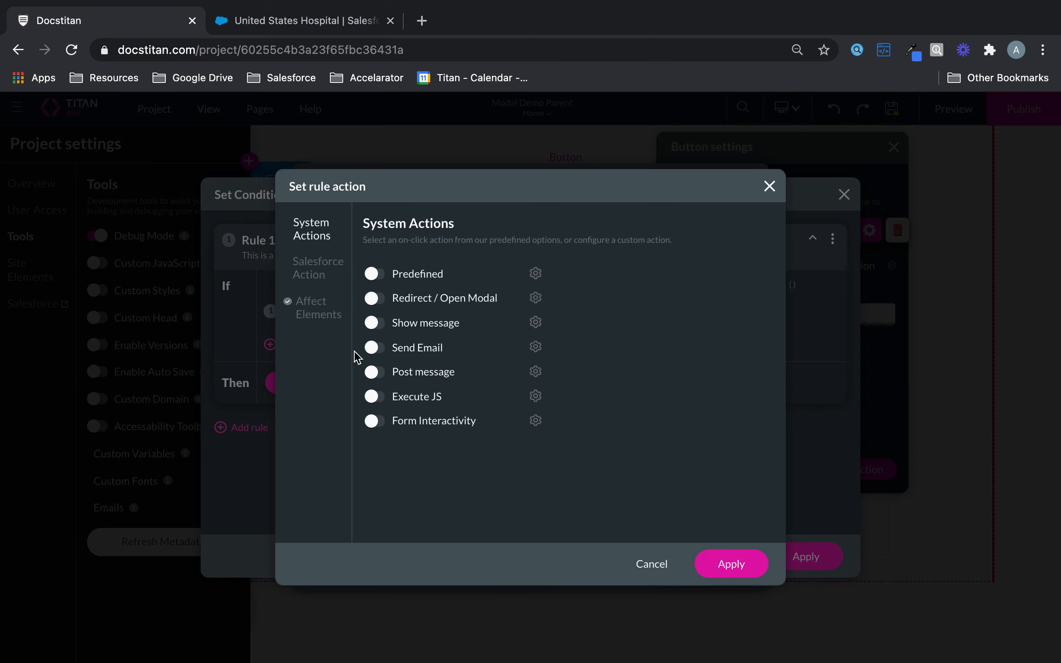
click(319, 269)
click(489, 290)
click(469, 325)
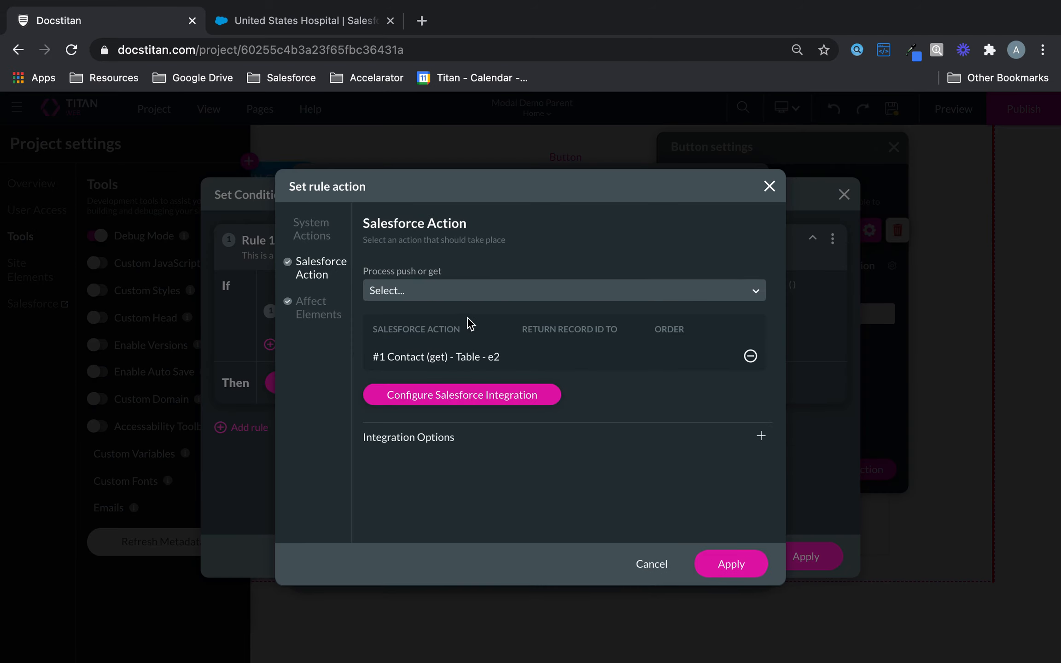
click(723, 564)
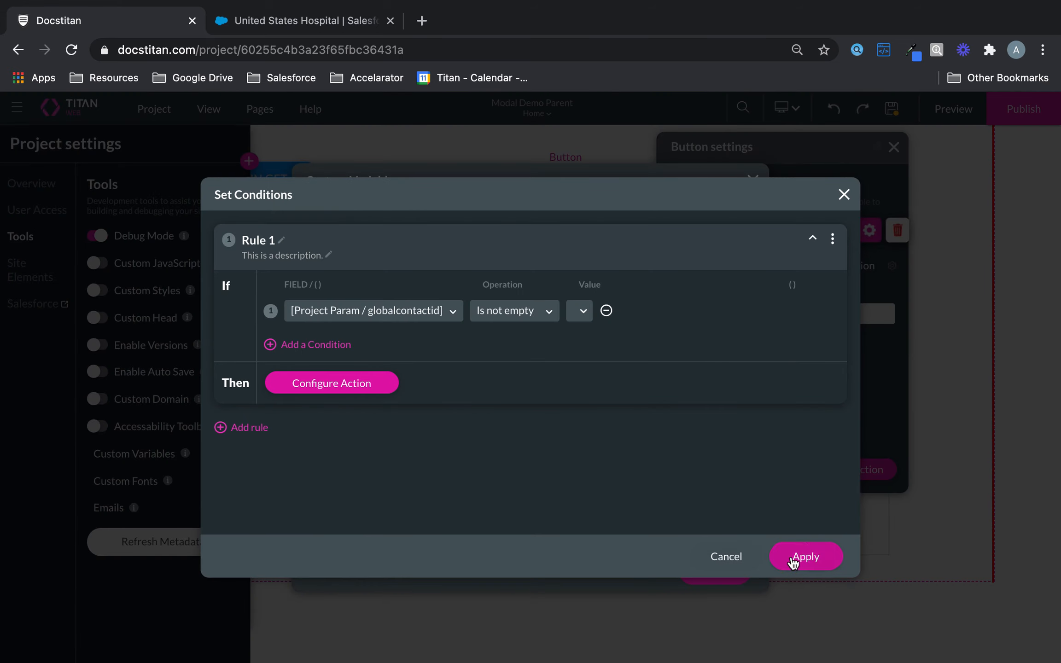
click(792, 558)
click(722, 578)
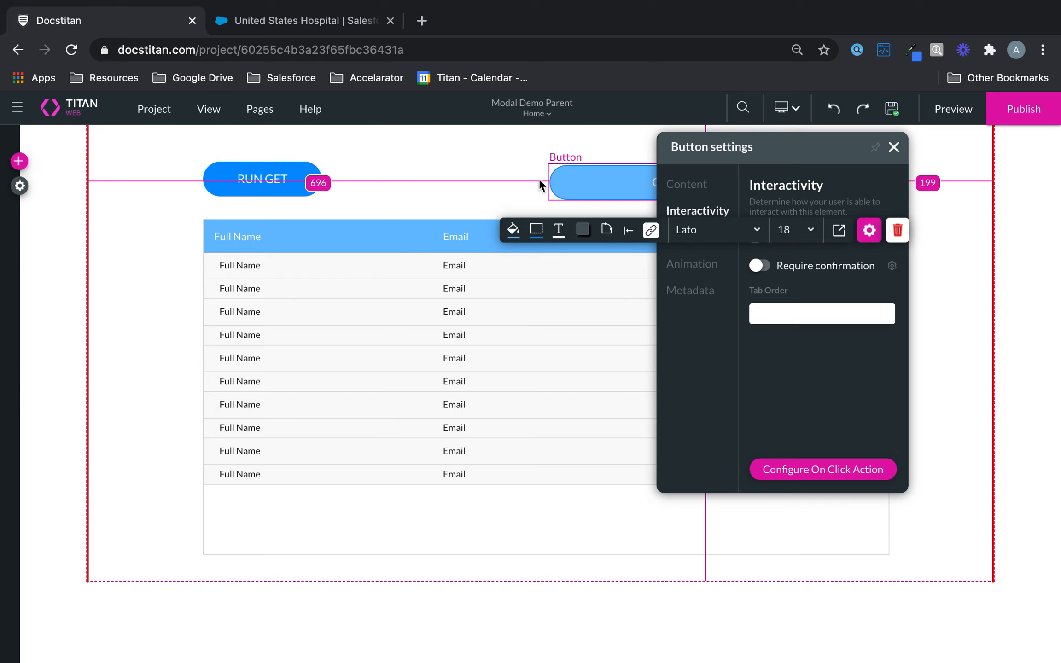
Turn on Debug Mode and preview the Home page in a new tab.
click(20, 186)
click(31, 237)
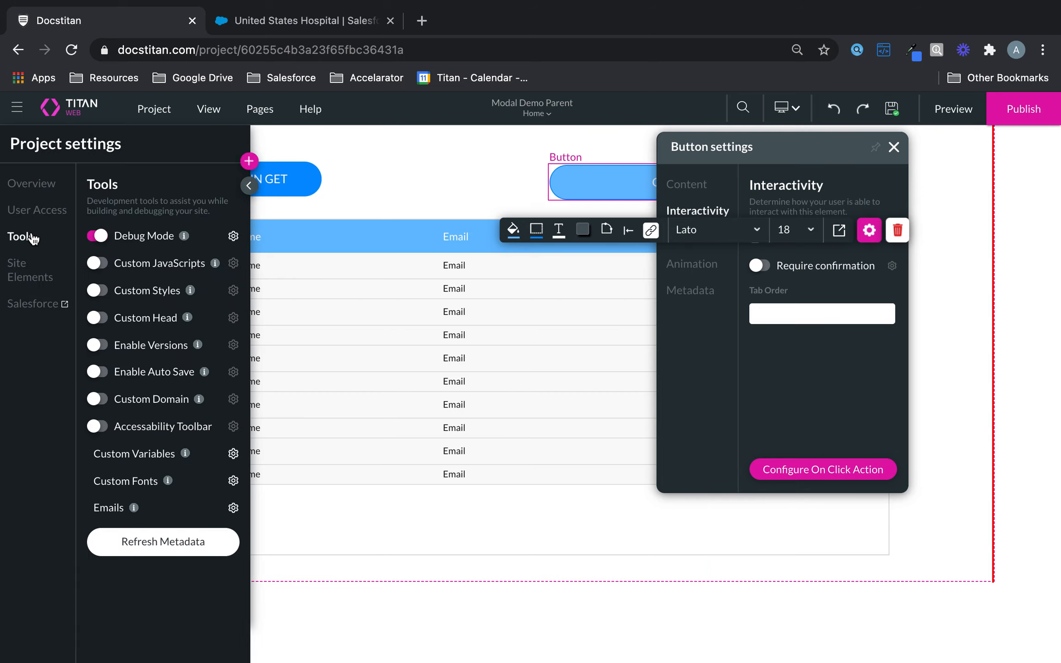
click(961, 111)
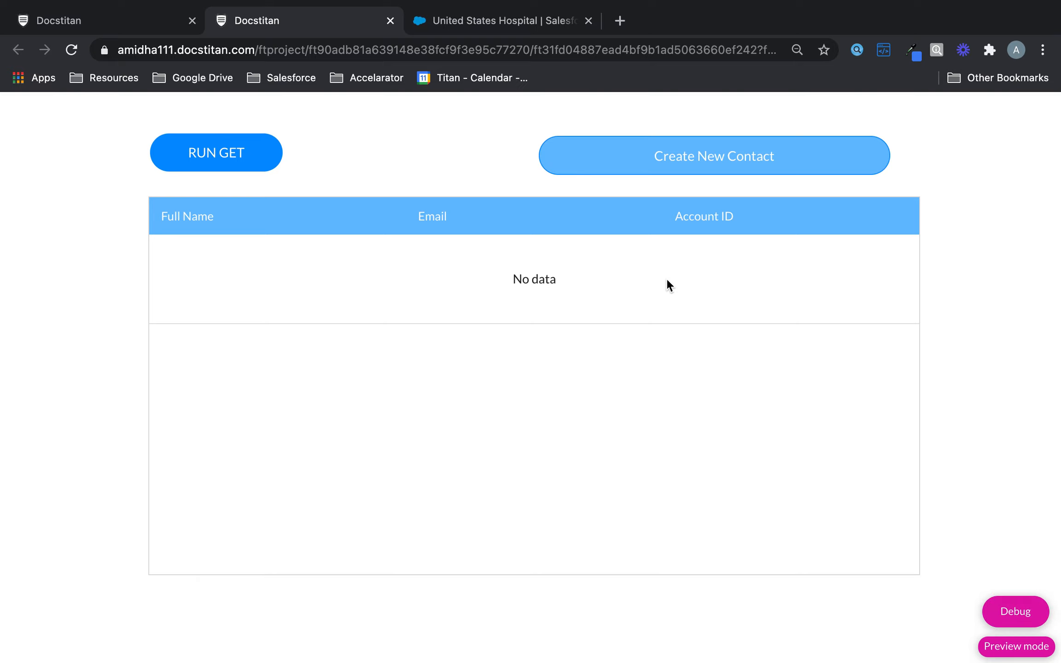
Run the get to fill the table with six contacts, then open the Create New Contact modal.
click(231, 153)
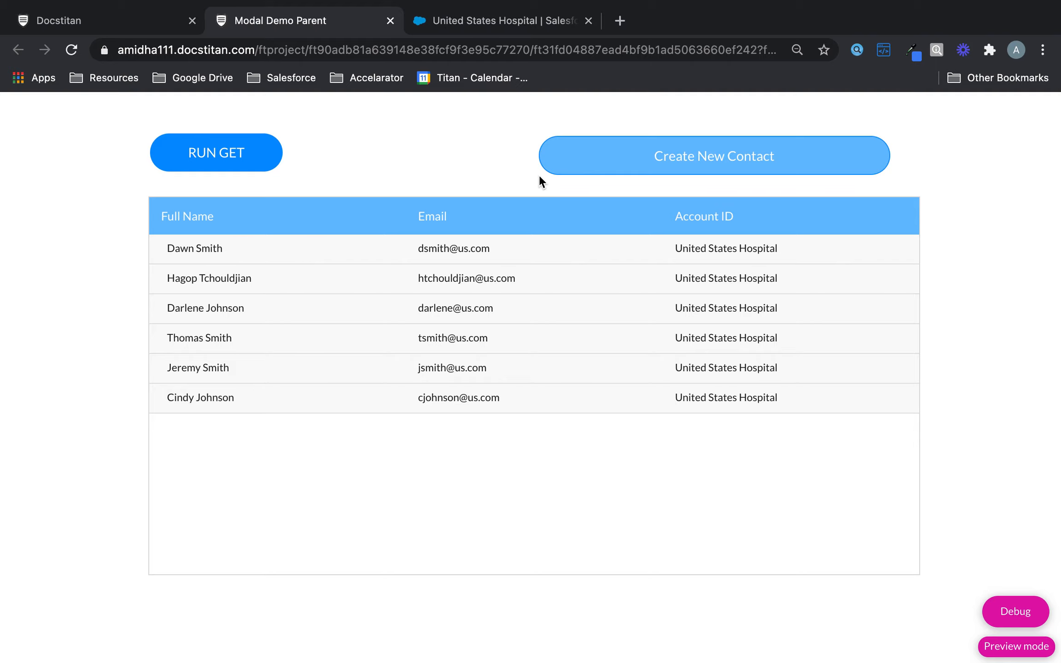
click(747, 151)
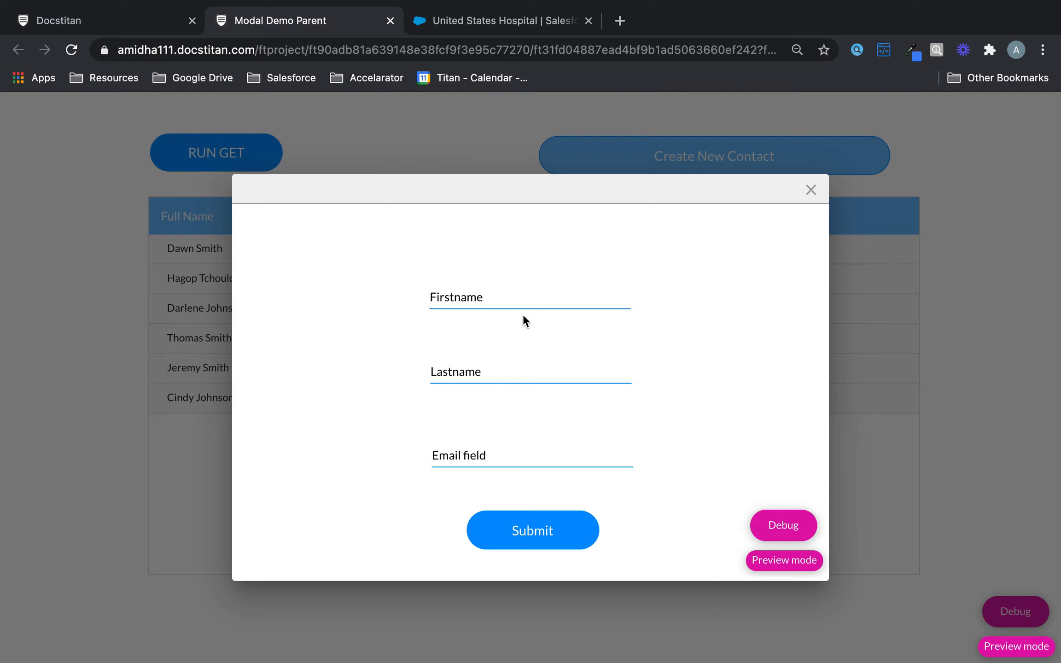
Enter the new contact's first name, last name and e-mail address in the form.
click(529, 297)
key(Tab)
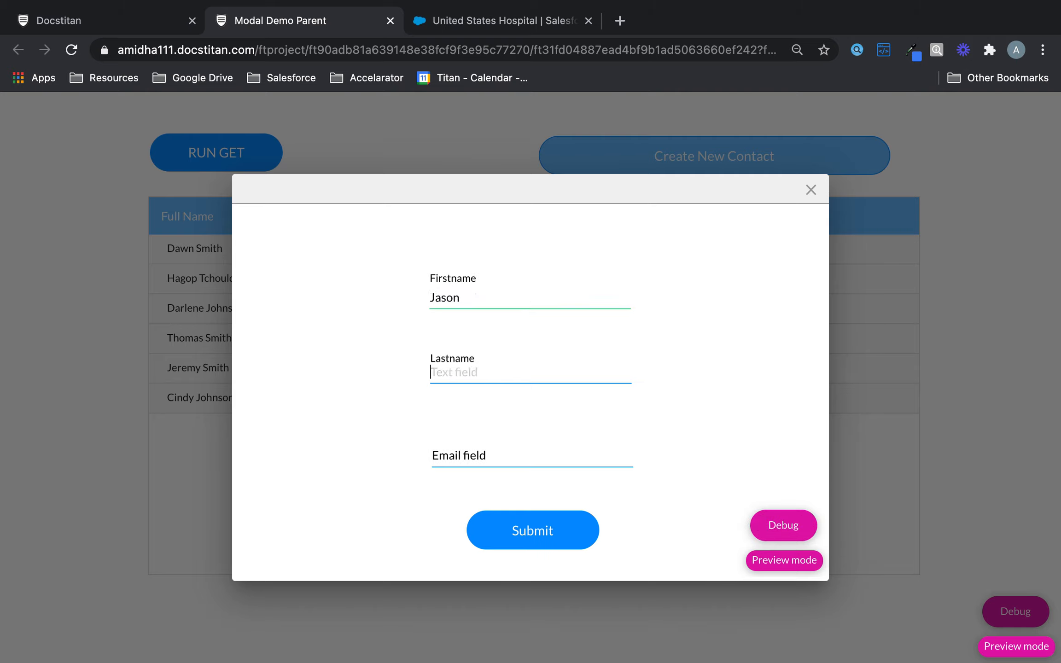
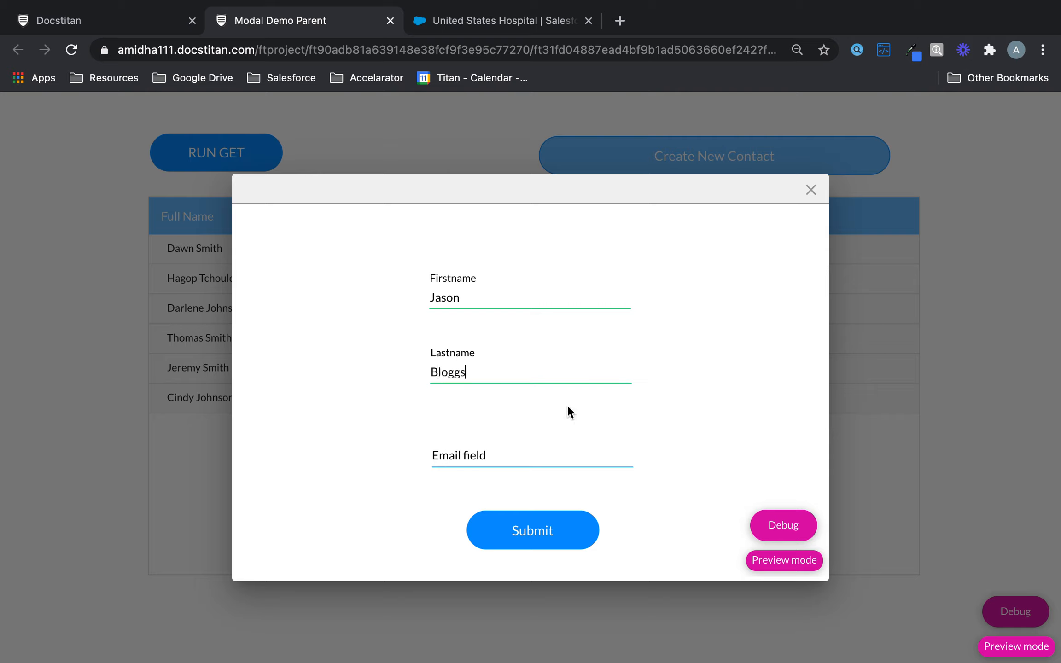
click(553, 456)
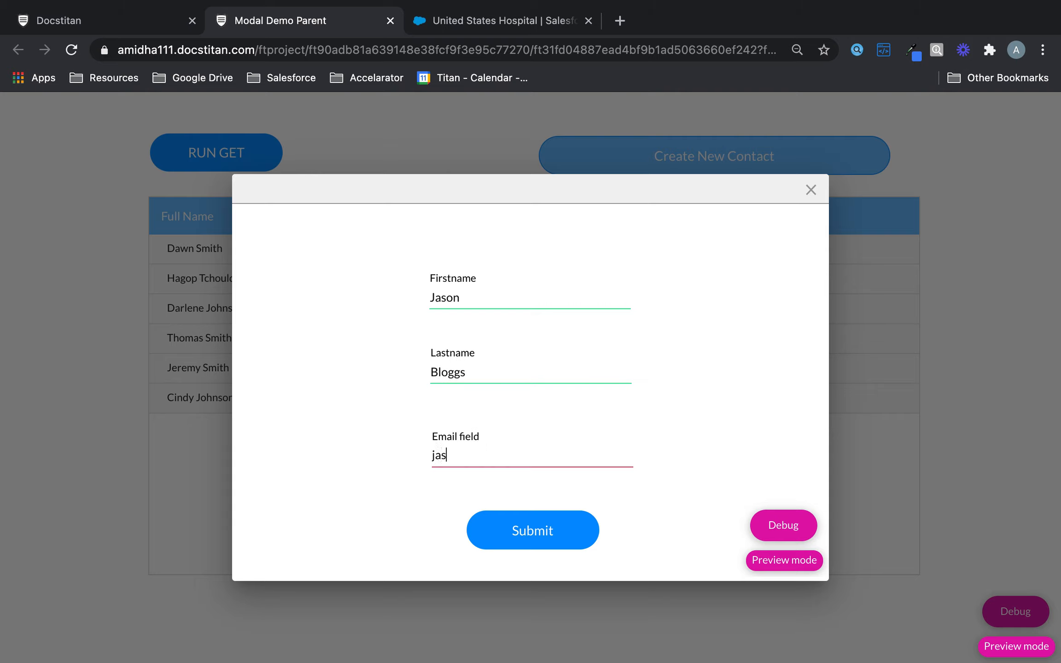
Check pg2contactid and globalcontactid in the debug panel, close it, and submit the contact.
click(772, 534)
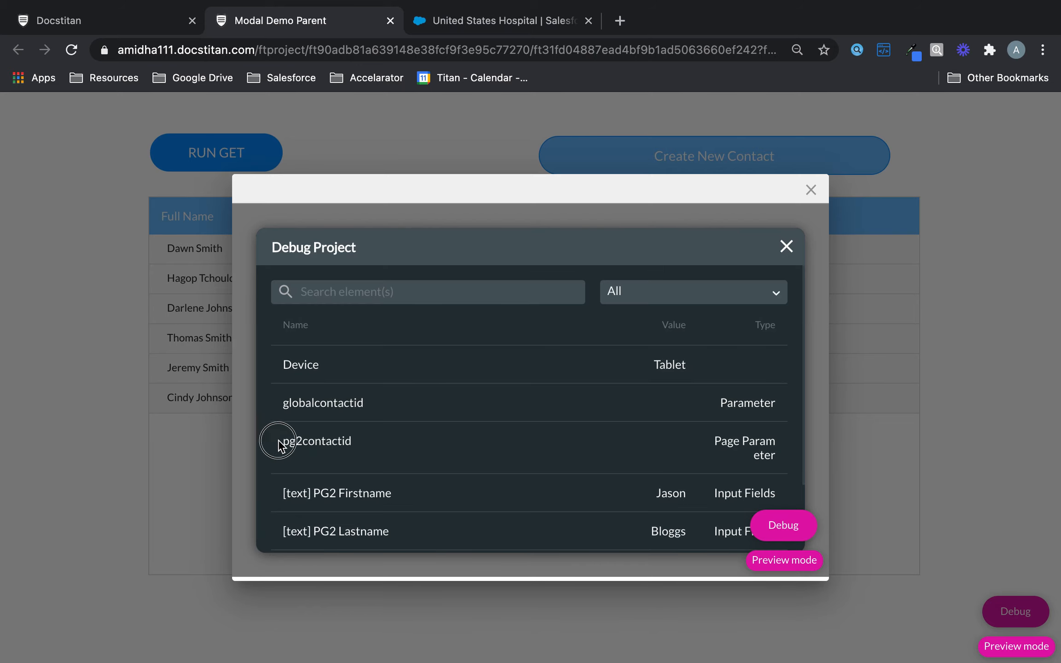
drag(277, 441, 385, 449)
drag(276, 401, 398, 409)
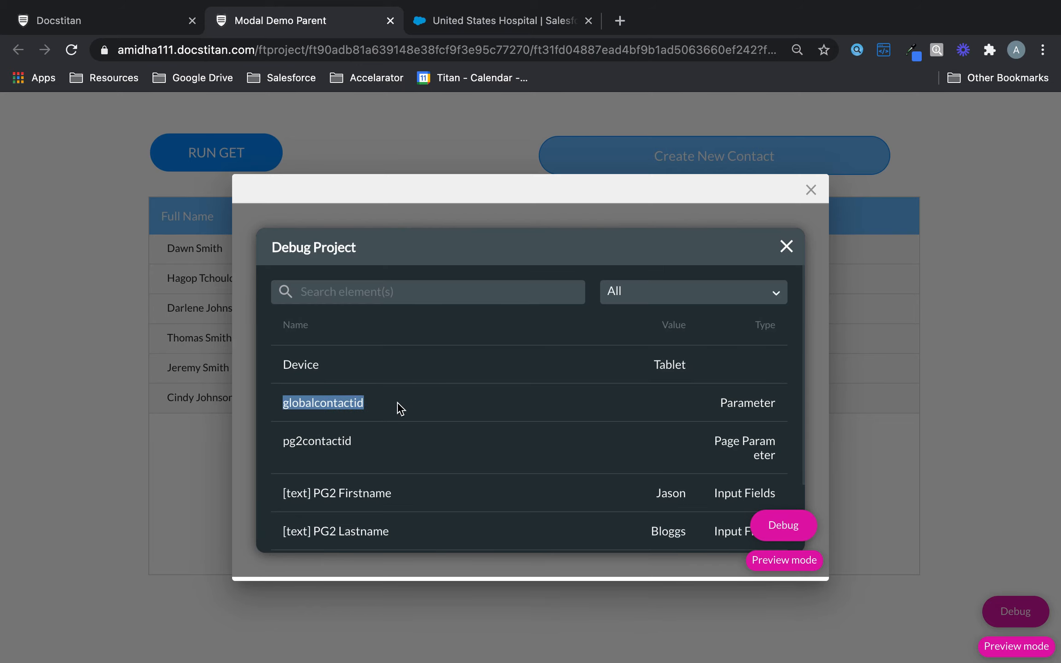
click(425, 454)
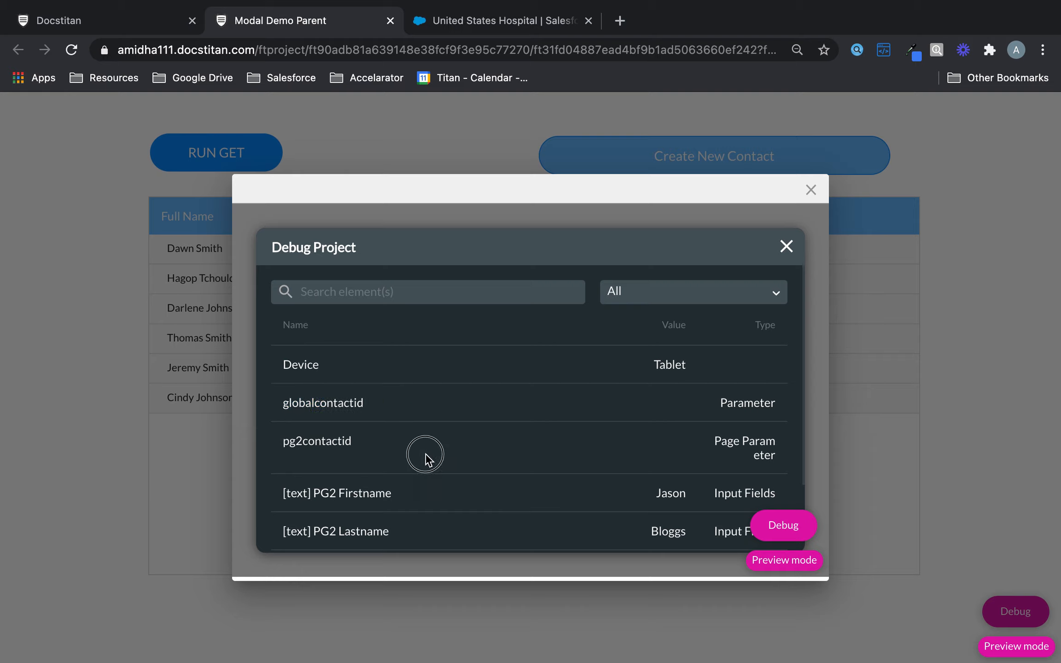
click(522, 441)
click(610, 442)
drag(291, 404, 396, 414)
click(396, 415)
click(786, 249)
click(570, 535)
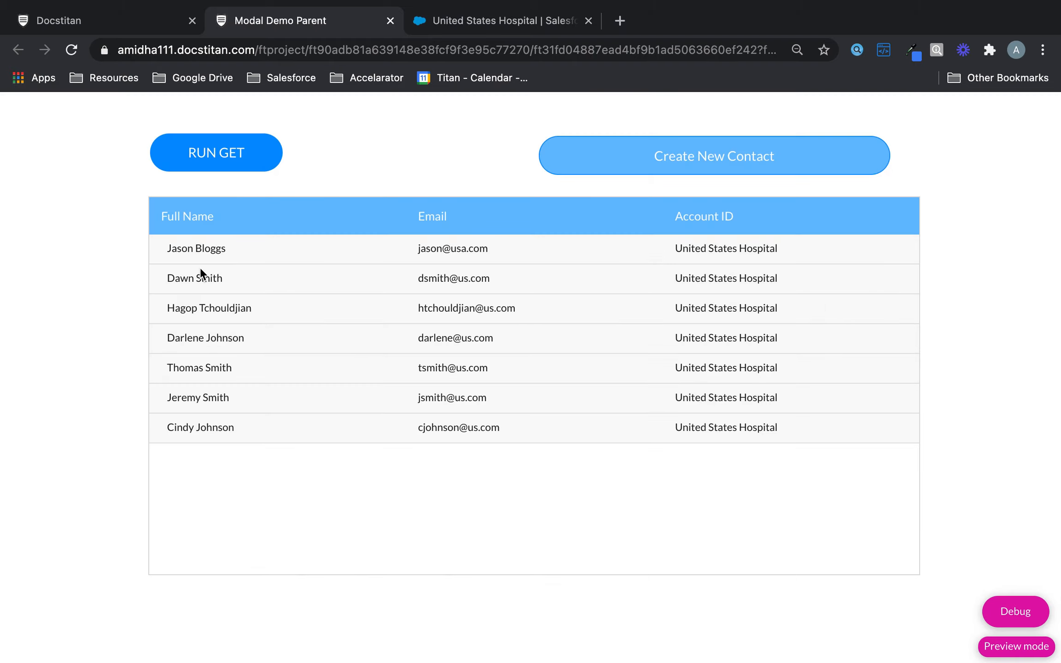
drag(167, 249, 500, 267)
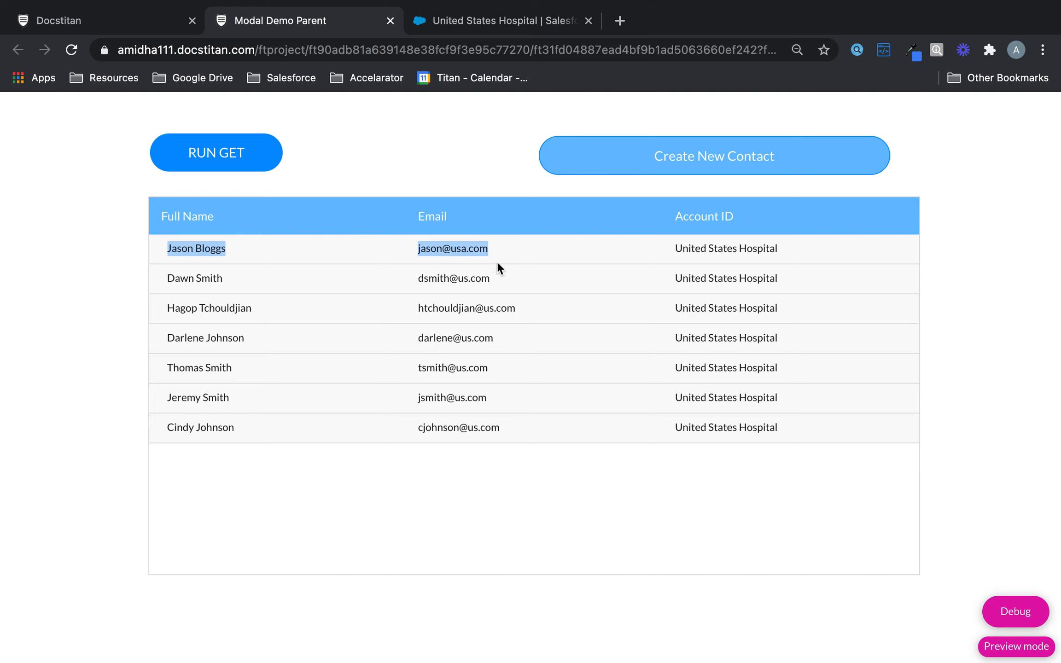
click(1015, 612)
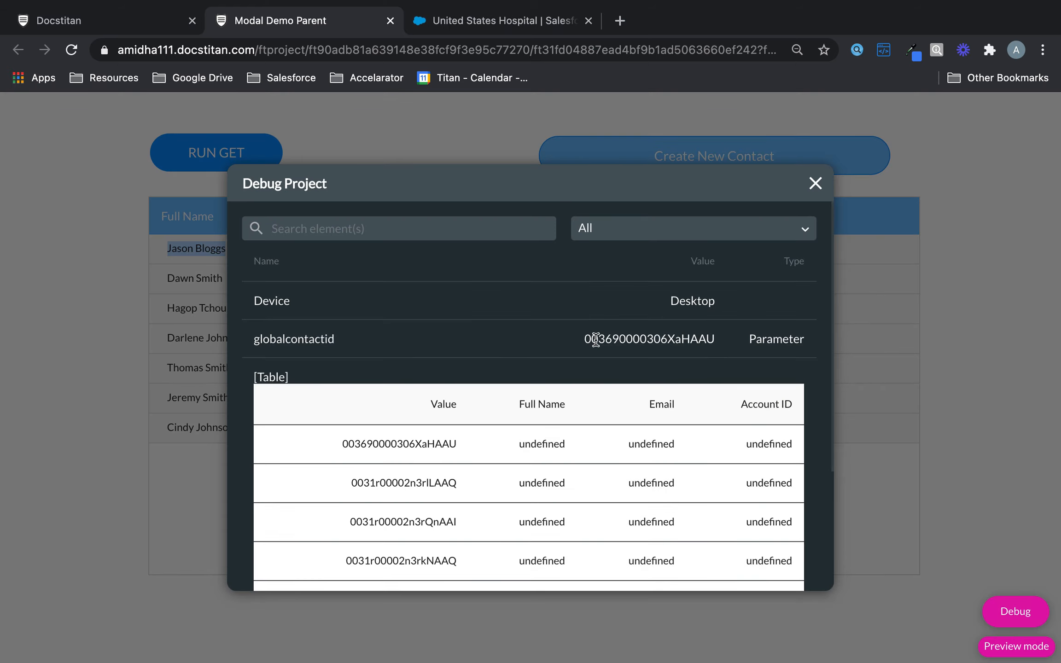
drag(584, 340, 713, 338)
scroll(701, 390, down, 2)
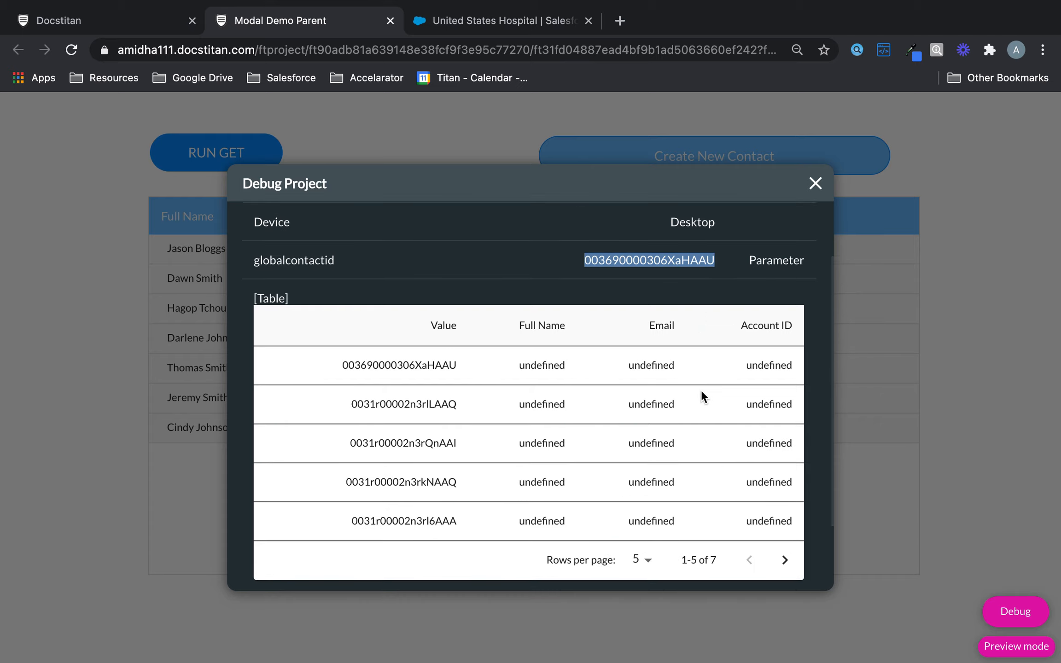
scroll(701, 390, down, 2)
scroll(701, 390, up, 5)
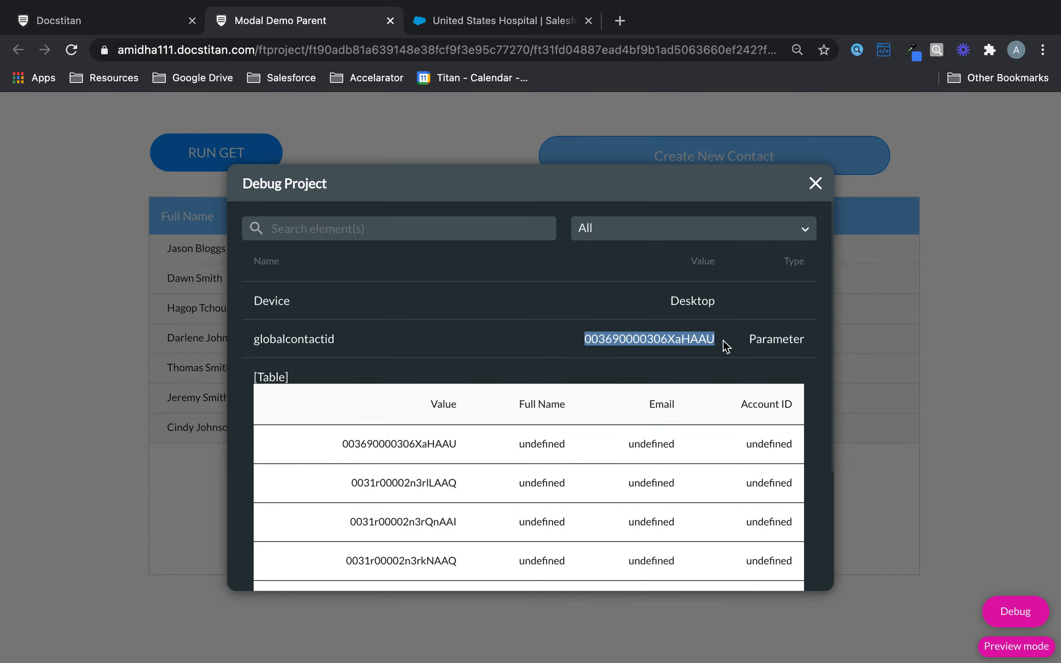
click(695, 314)
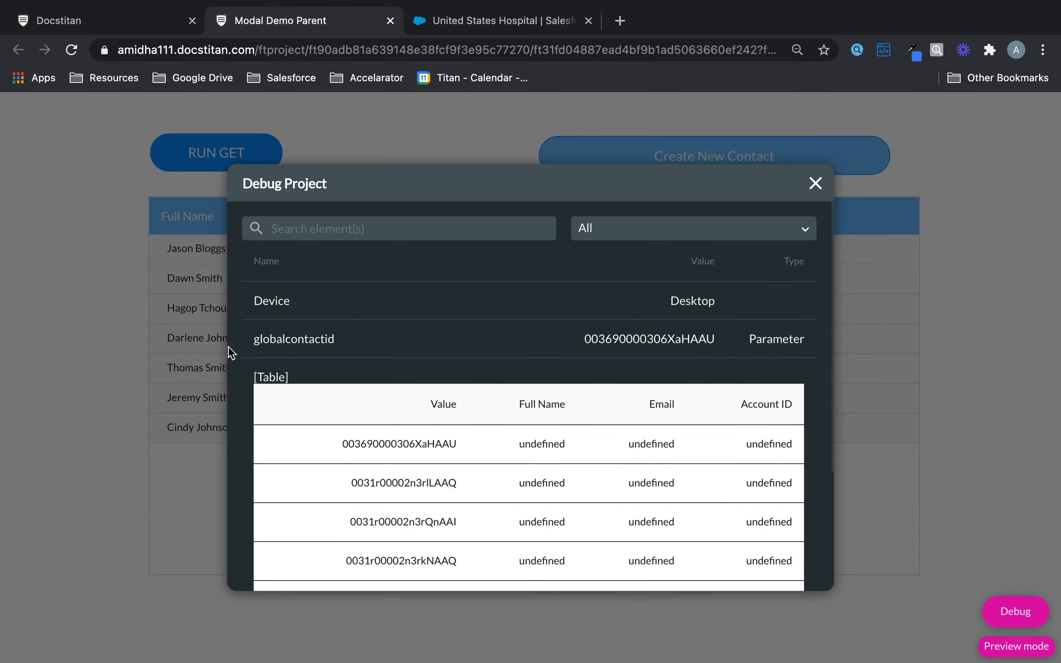
drag(255, 338, 350, 343)
click(815, 182)
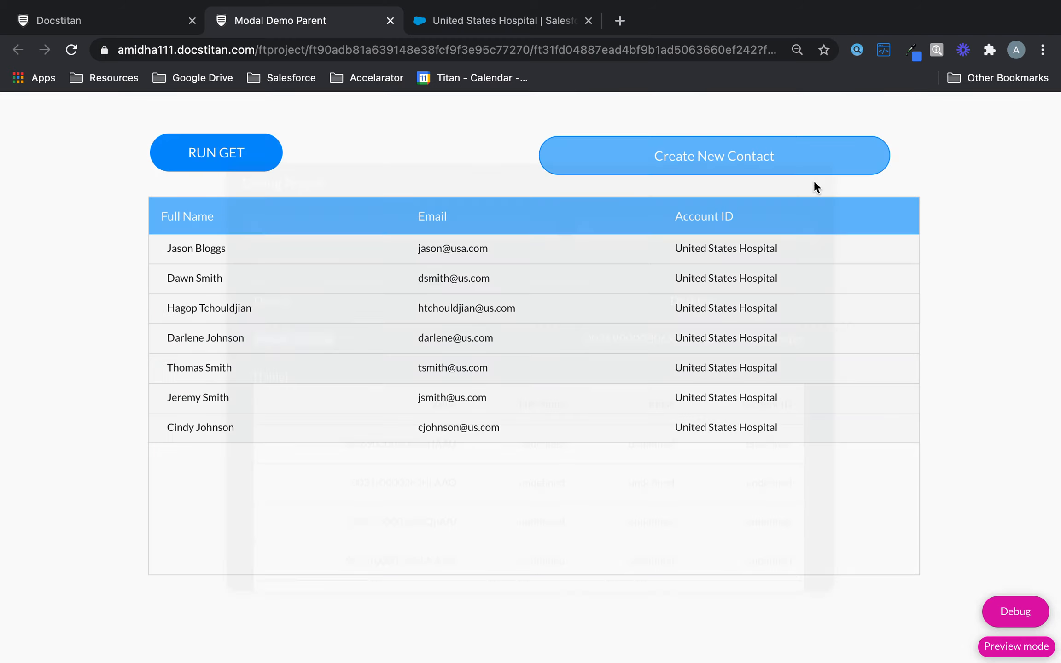
drag(171, 250, 228, 249)
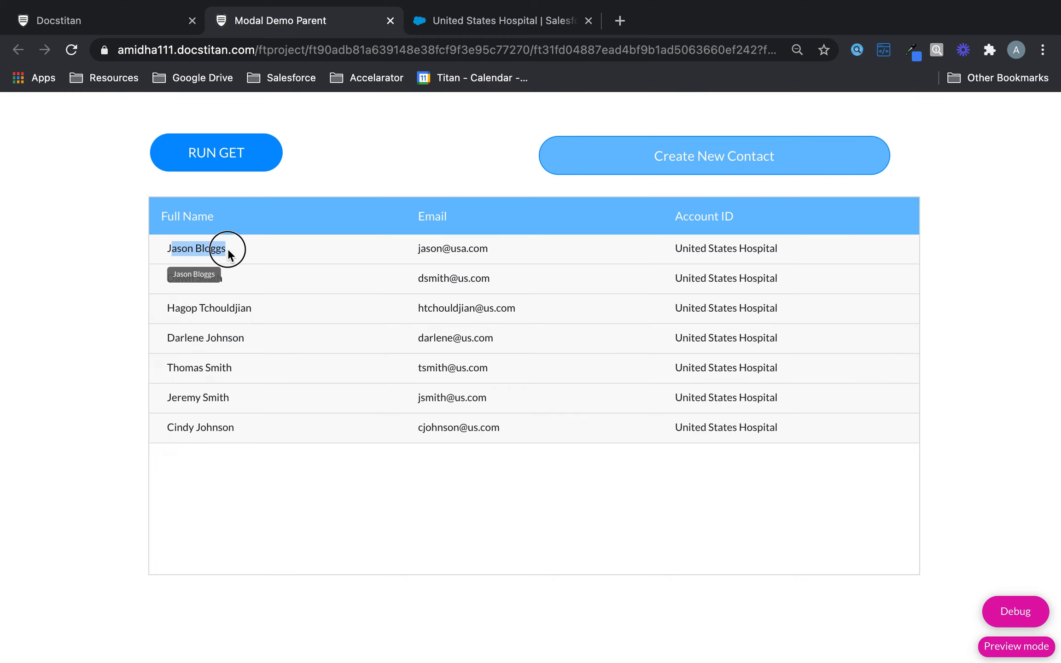
click(234, 249)
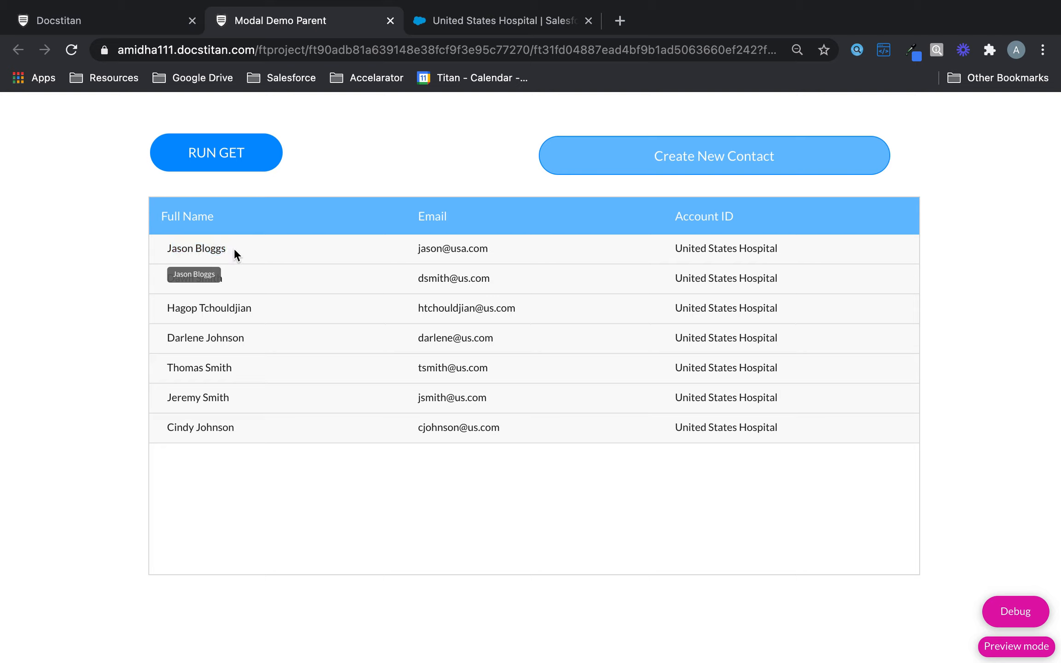